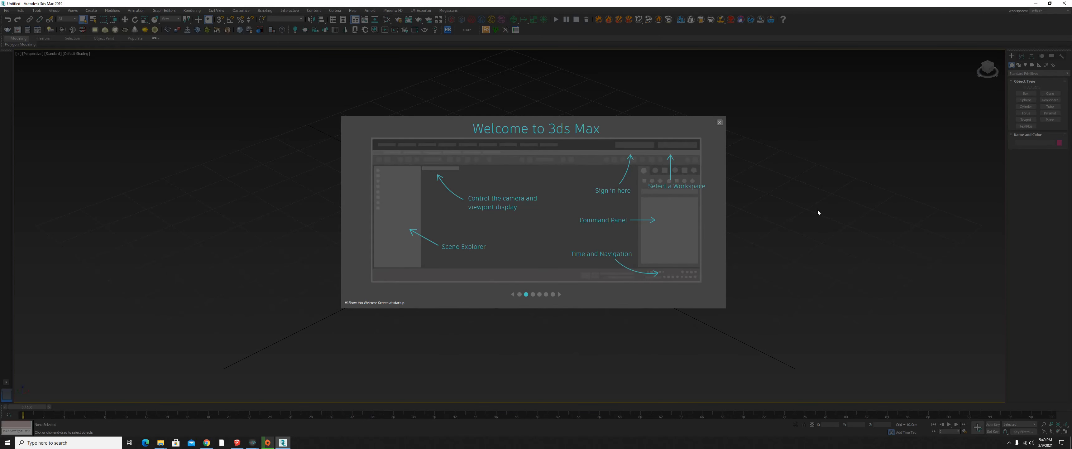
Step: Close the Welcome to 3ds Max screen and look through the main menus, including Edit, Create and Views
click(720, 123)
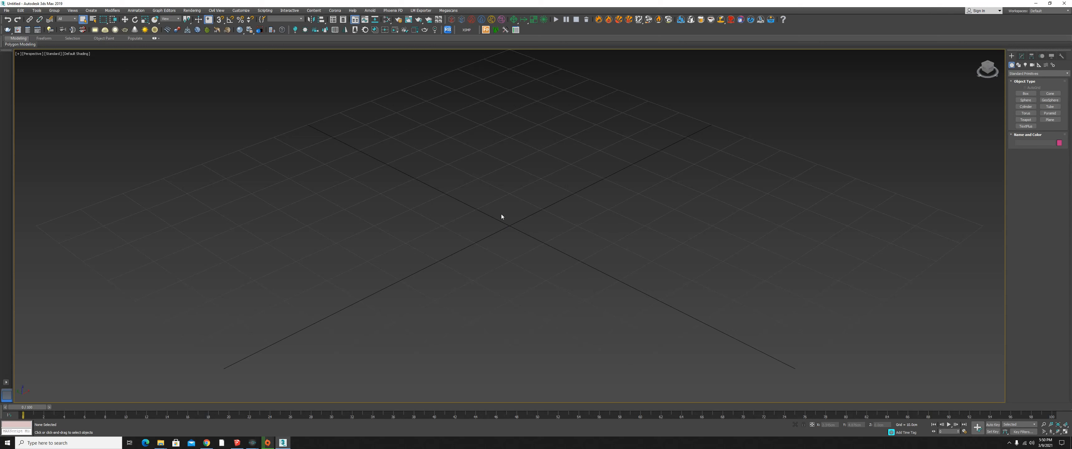
click(7, 10)
mouse_move(20, 11)
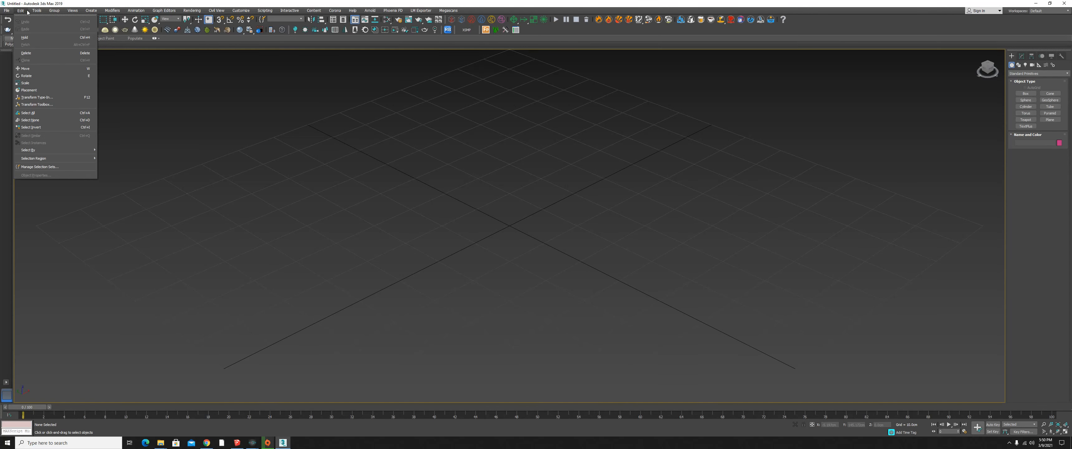
mouse_move(86, 10)
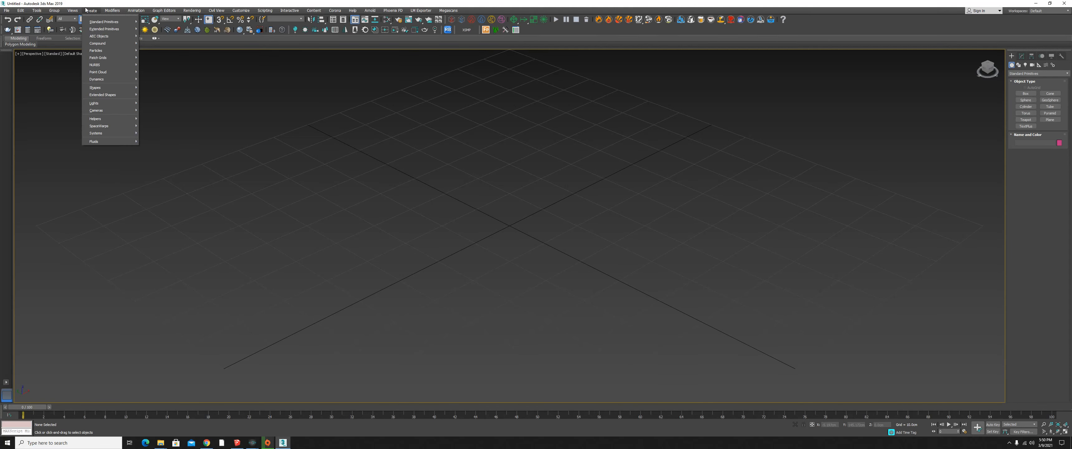
mouse_move(133, 11)
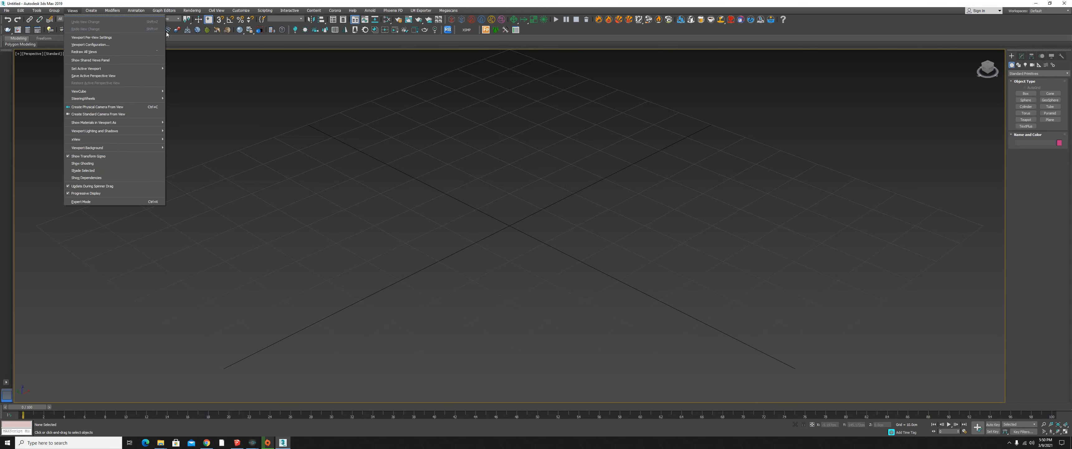
click(192, 43)
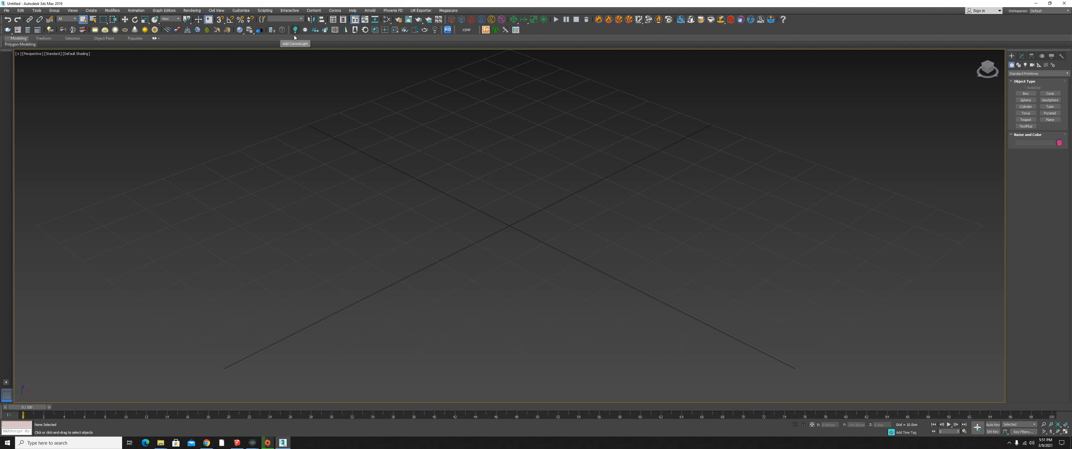
Step: Examine the Modify, Hierarchy, Motion, Display and Utilities command panels and return to the object creation tools
scroll(523, 222, down, 5)
scroll(524, 224, up, 3)
click(1022, 58)
click(1067, 76)
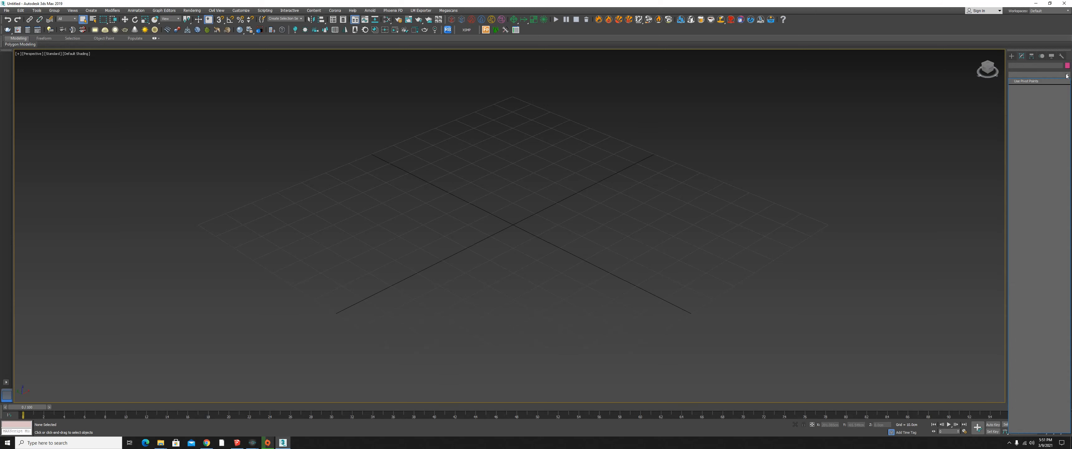
click(1068, 77)
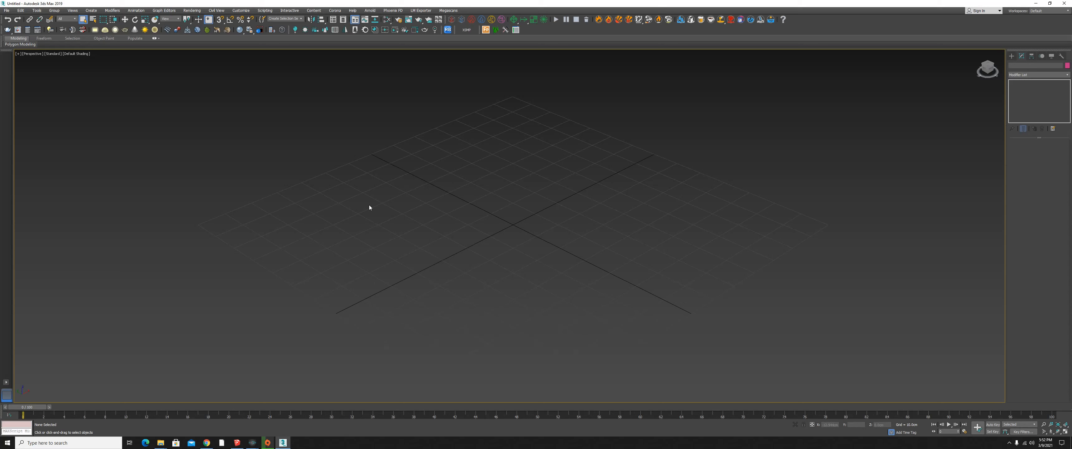
click(1064, 75)
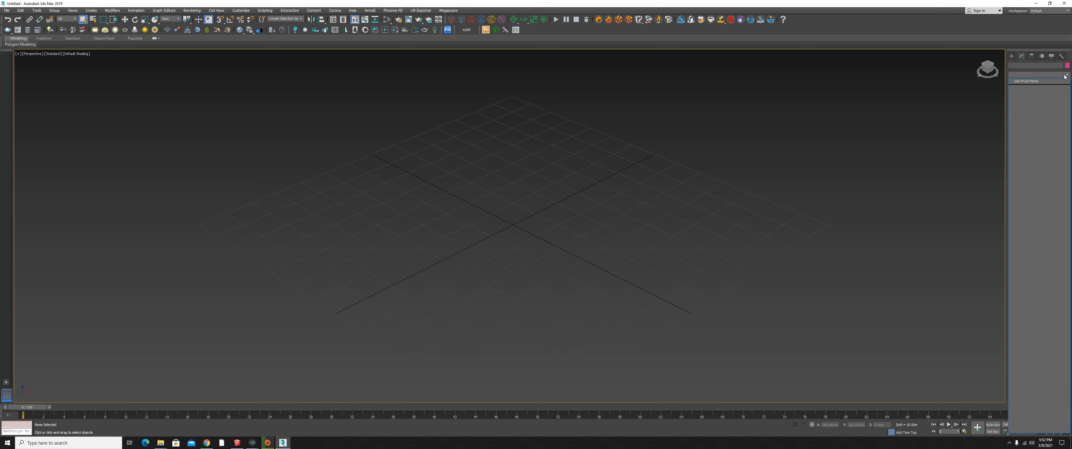
click(1031, 56)
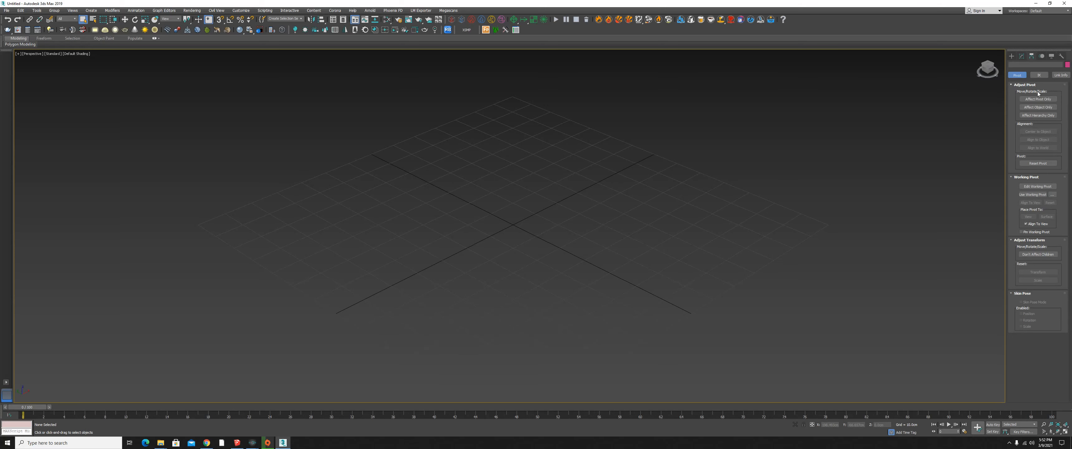
click(1042, 56)
click(1052, 56)
click(1061, 56)
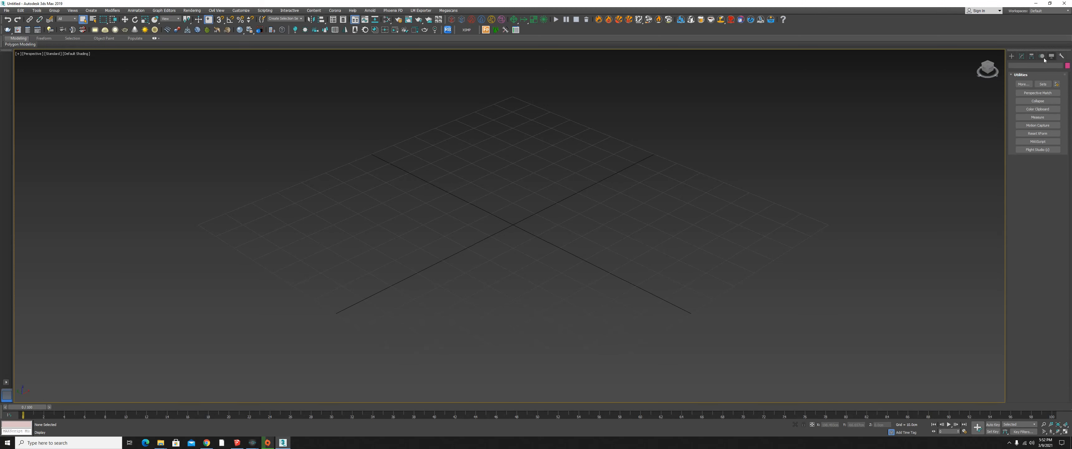
click(1060, 57)
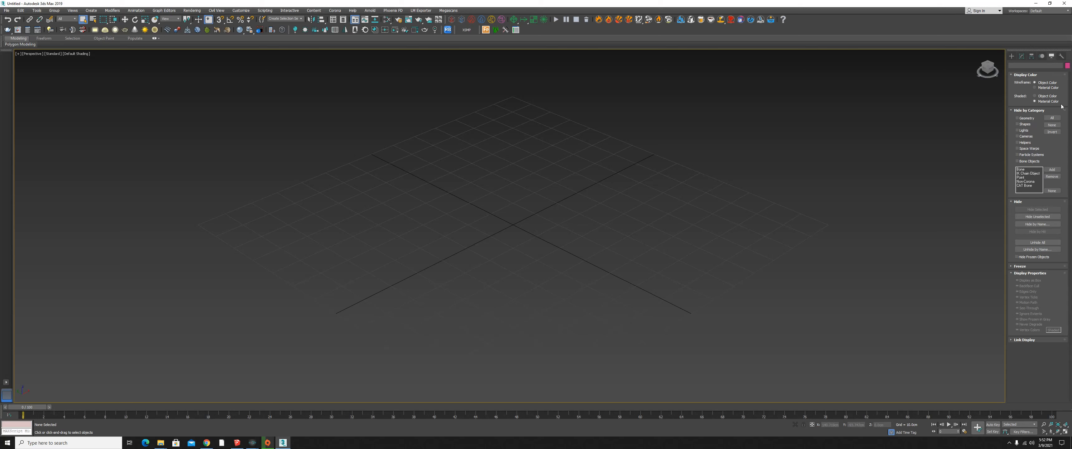
click(1032, 57)
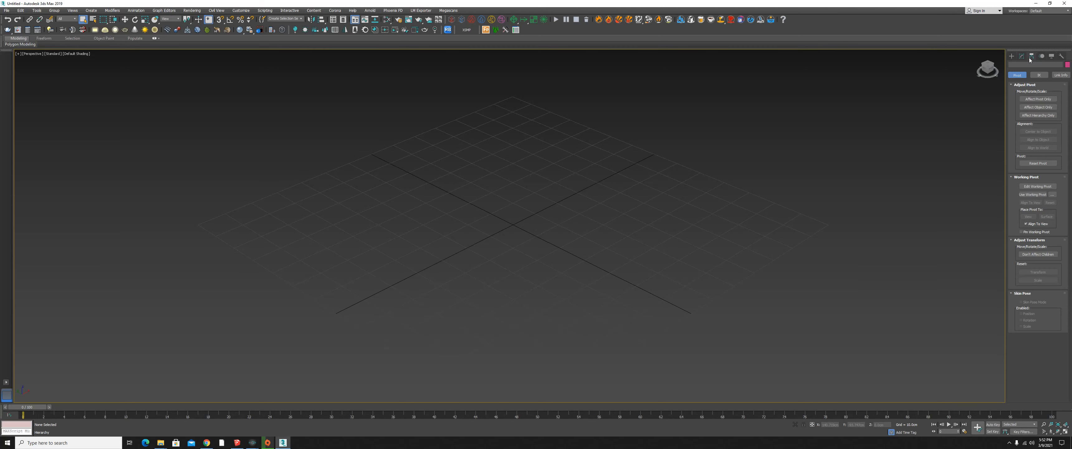
click(1013, 56)
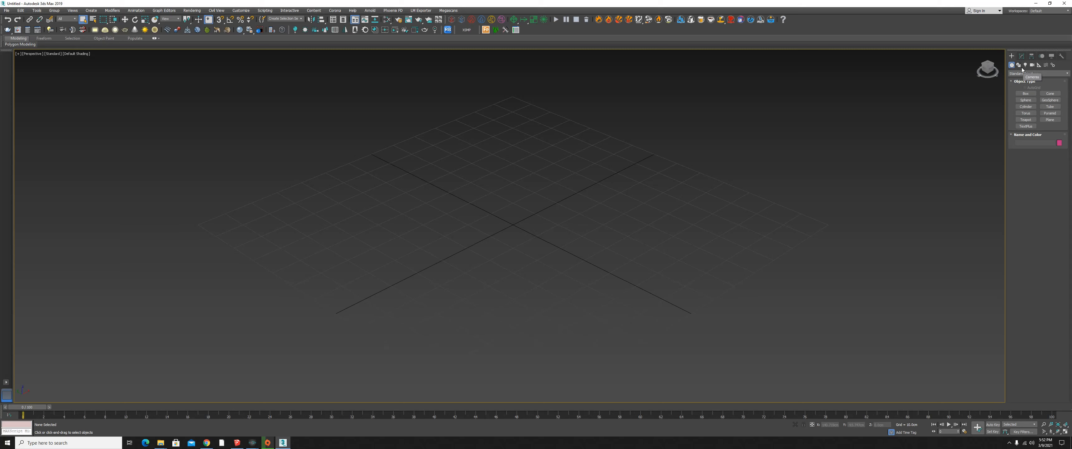
Step: Look through the geometry categories and the spline object types, ending on Standard Primitives
click(1030, 74)
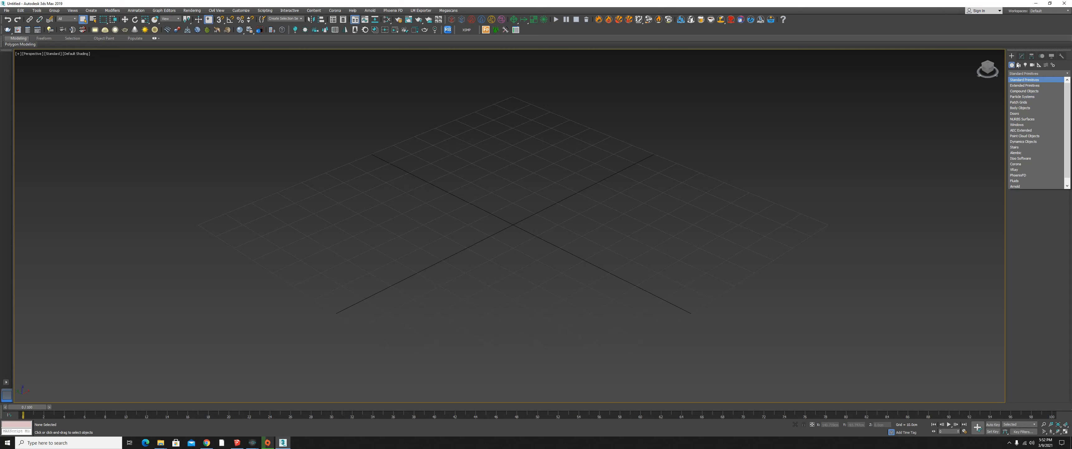
click(1025, 43)
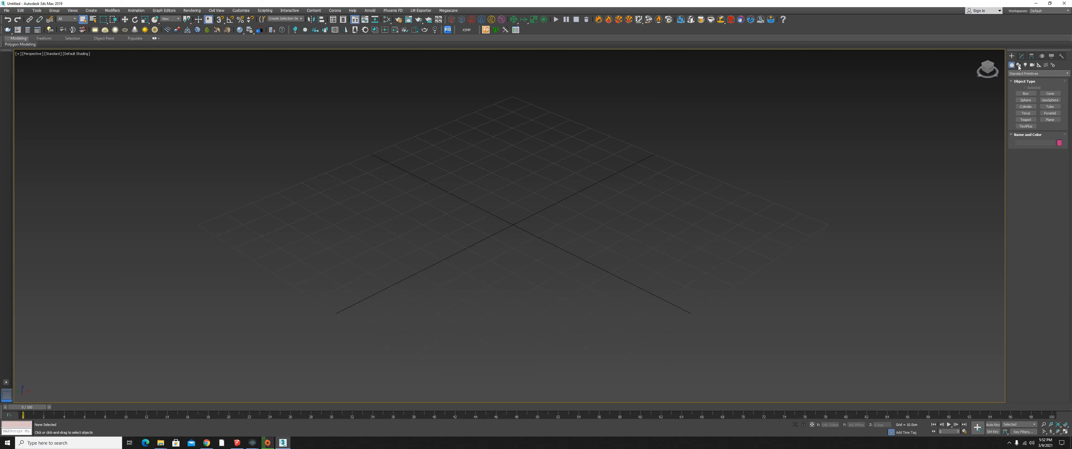
click(1019, 66)
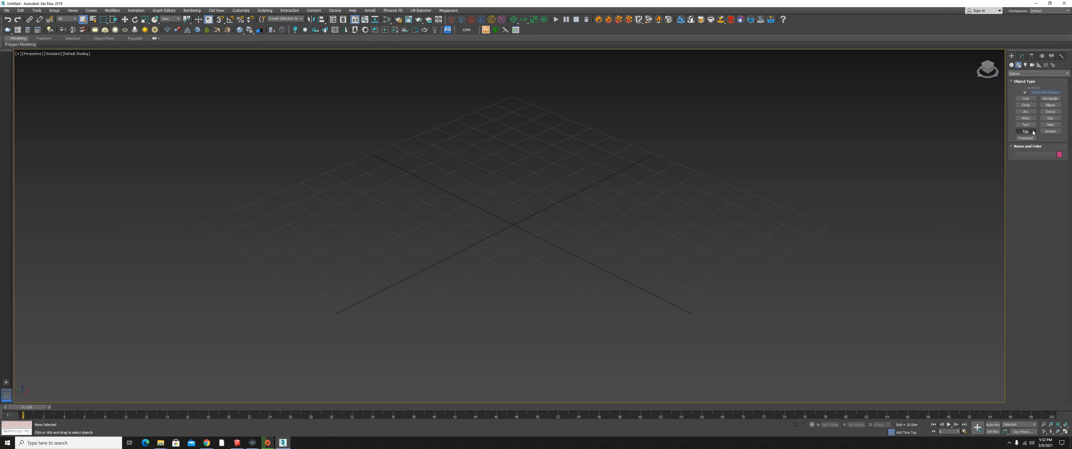
click(1012, 65)
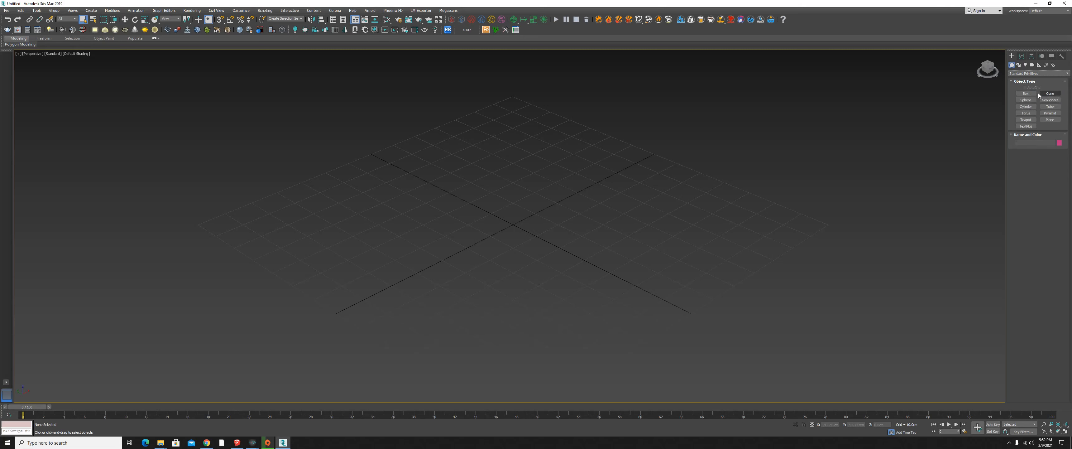
Step: Create a freehand box primitive near the grid's centre in the Perspective viewport, end the Box command and deselect the box
click(1027, 94)
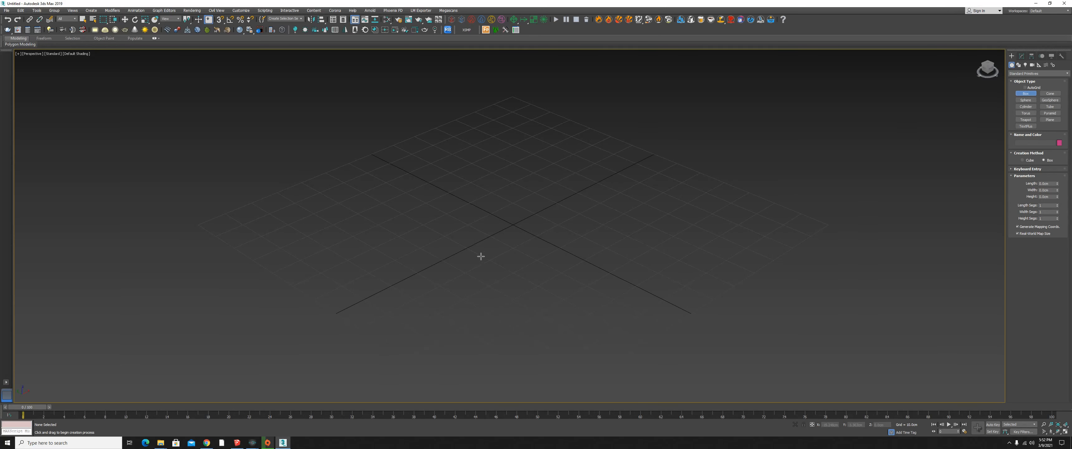
drag(477, 260, 512, 170)
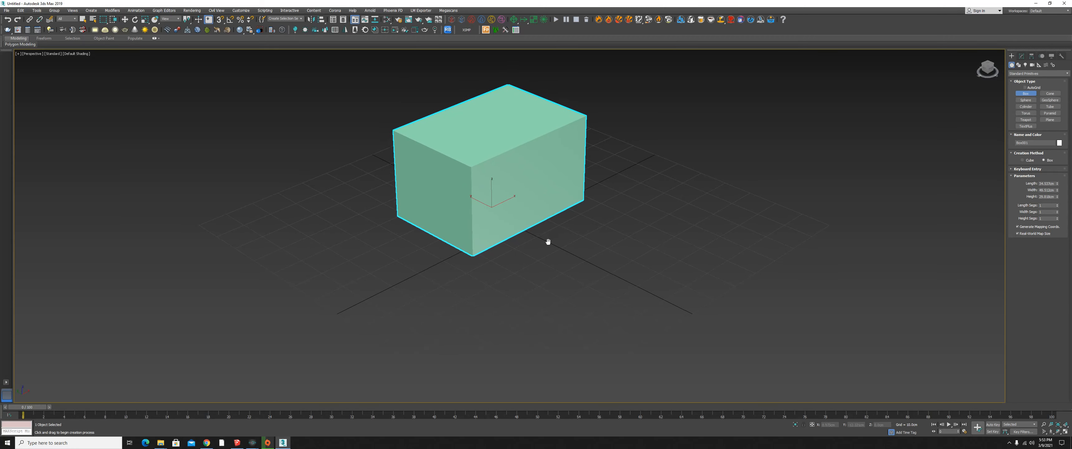
middle_drag(422, 214, 441, 240)
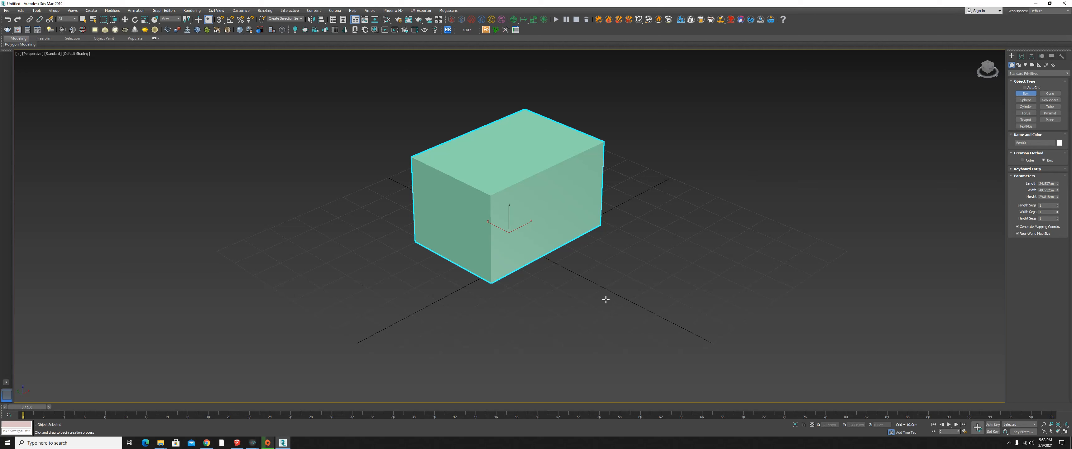
right_click(553, 283)
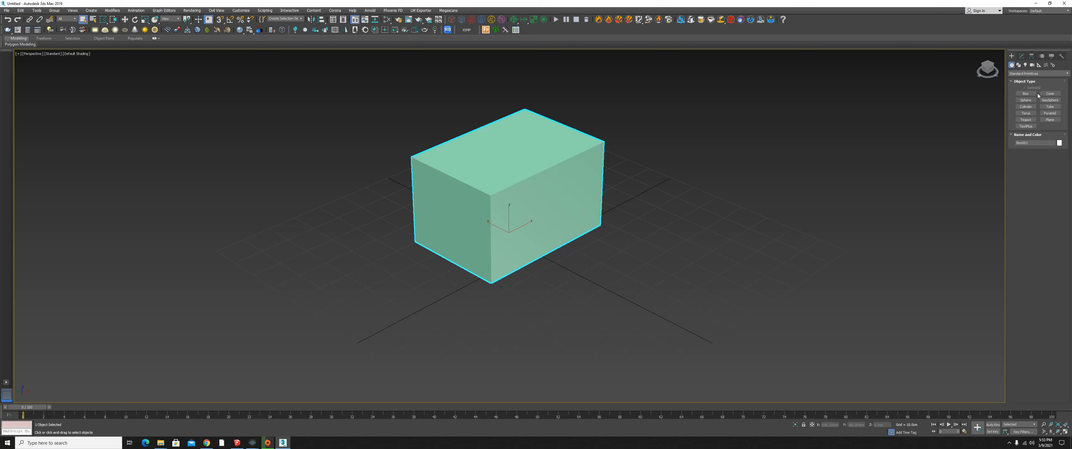
click(611, 244)
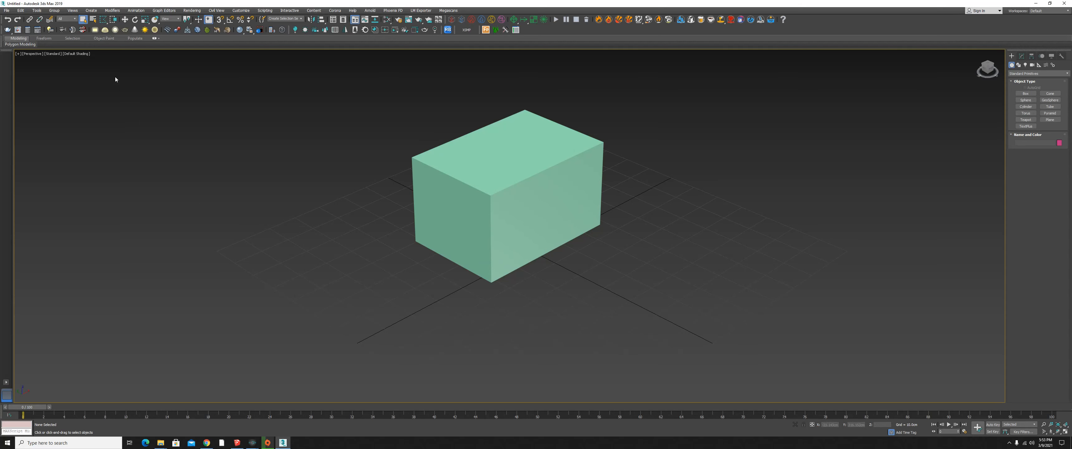
Step: Switch to a four-viewport layout with equal Top, Front, Left and Perspective views
click(515, 248)
click(564, 277)
click(5, 382)
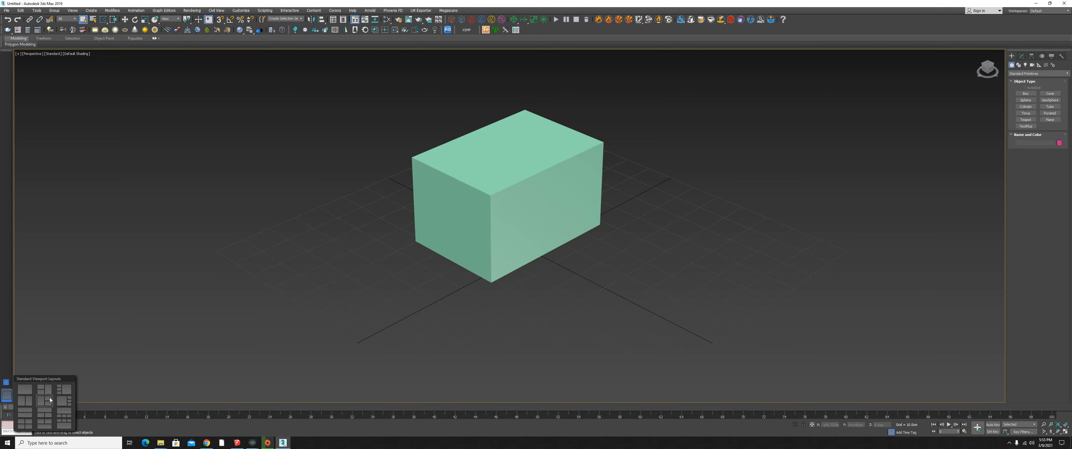
click(25, 425)
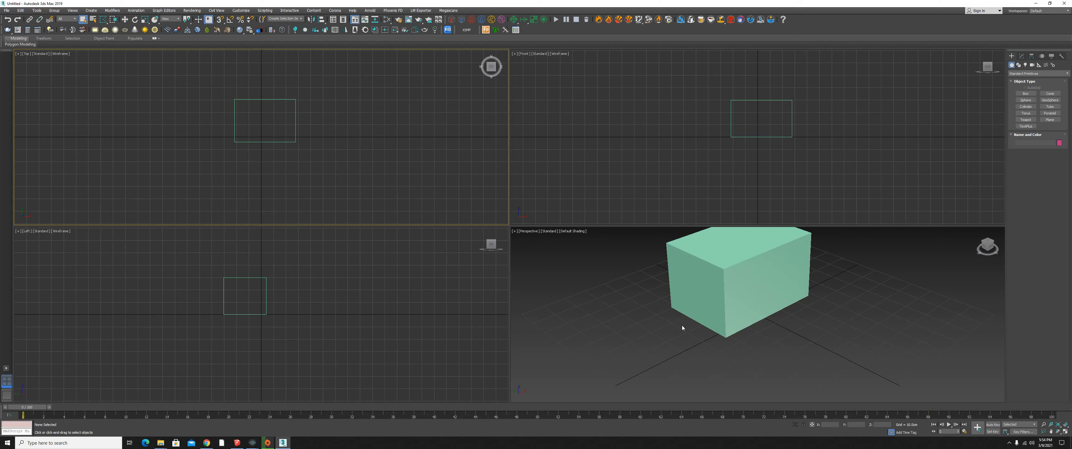
Step: Examine the box in all four viewports by panning, zooming and orbiting, including turning the Left view into an orthographic one
click(746, 291)
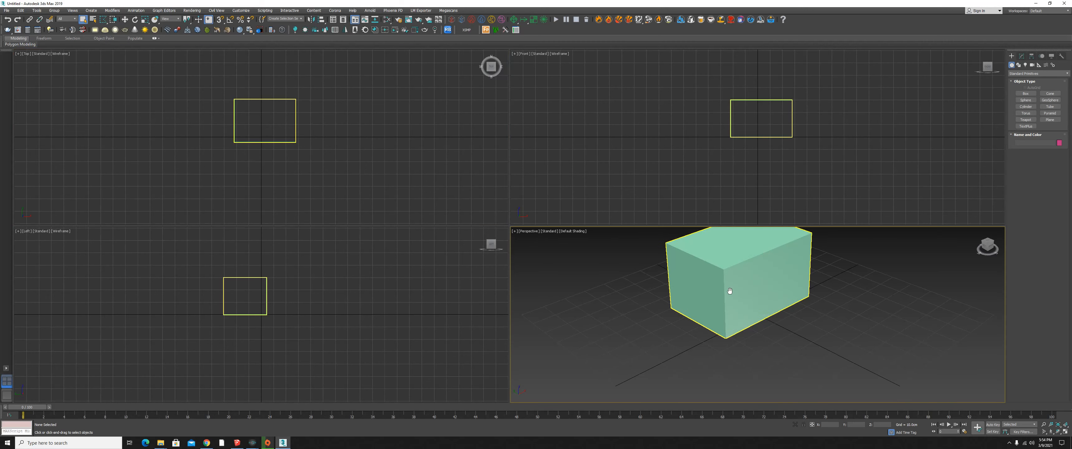
middle_drag(745, 292, 736, 315)
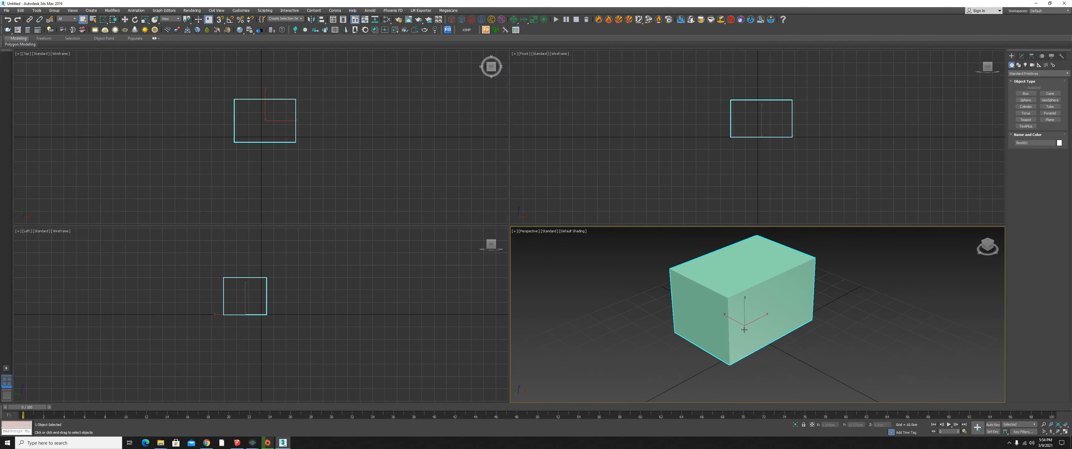
alt+middle_drag(699, 324, 756, 336)
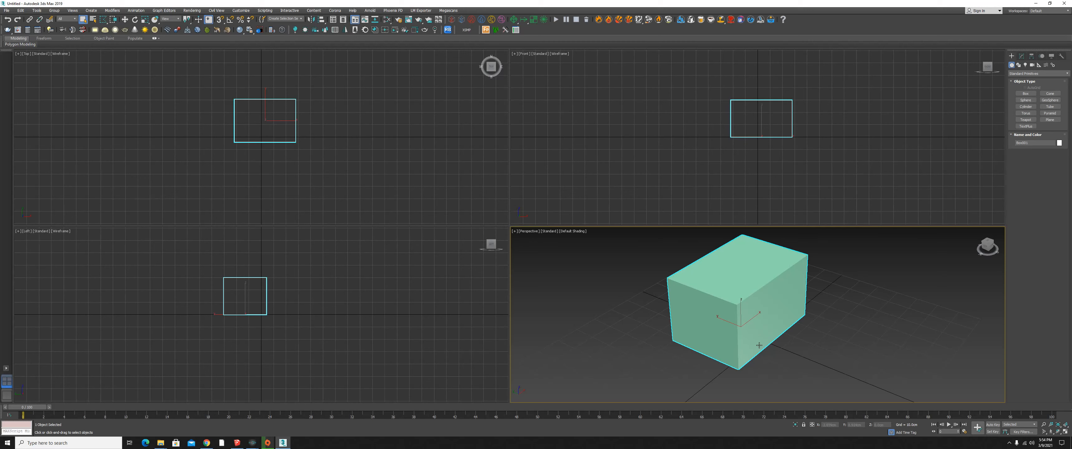
mouse_move(758, 346)
alt+middle_down()
mouse_move(681, 339)
mouse_move(761, 336)
alt+middle_up()
mouse_move(758, 140)
middle_down()
mouse_move(756, 161)
mouse_move(732, 165)
mouse_move(758, 153)
middle_up()
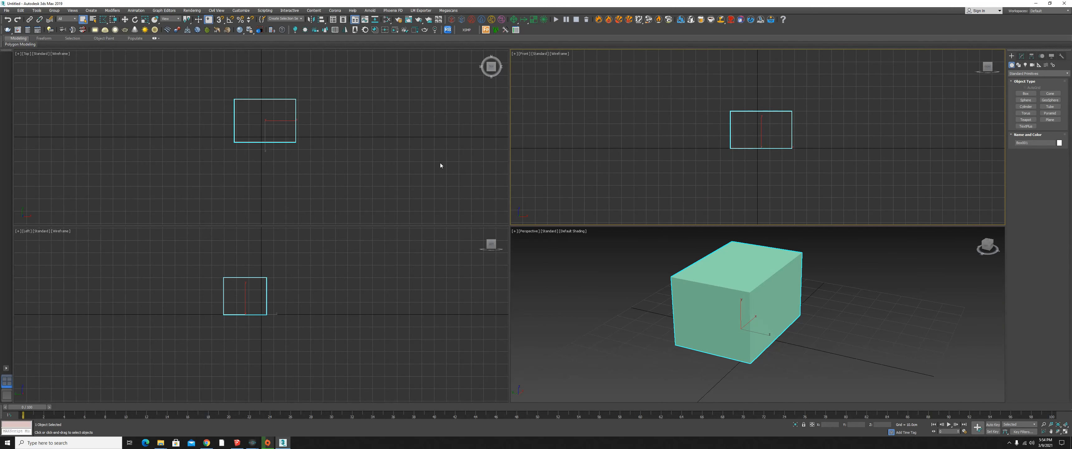
middle_click(398, 159)
middle_drag(262, 133, 296, 159)
mouse_move(278, 316)
middle_down()
mouse_move(295, 285)
mouse_move(292, 319)
middle_up()
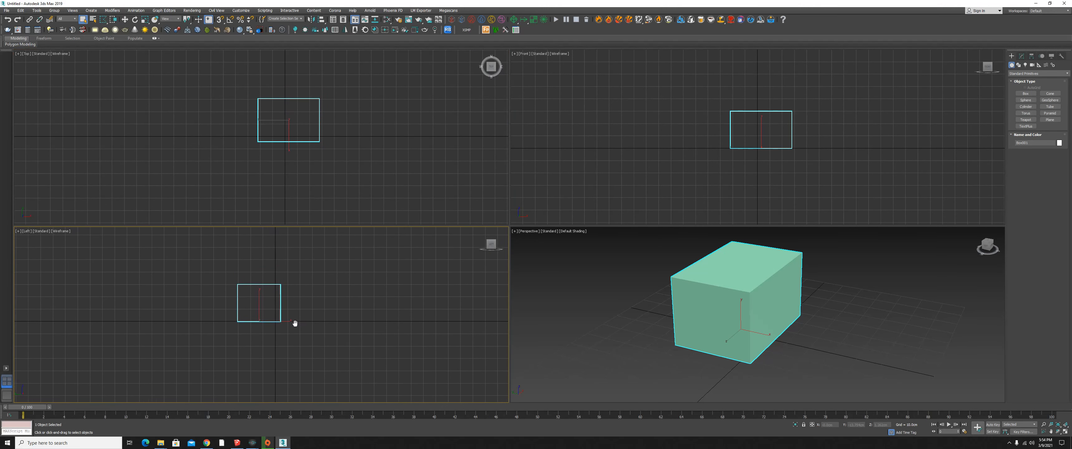
scroll(264, 309, up, 4)
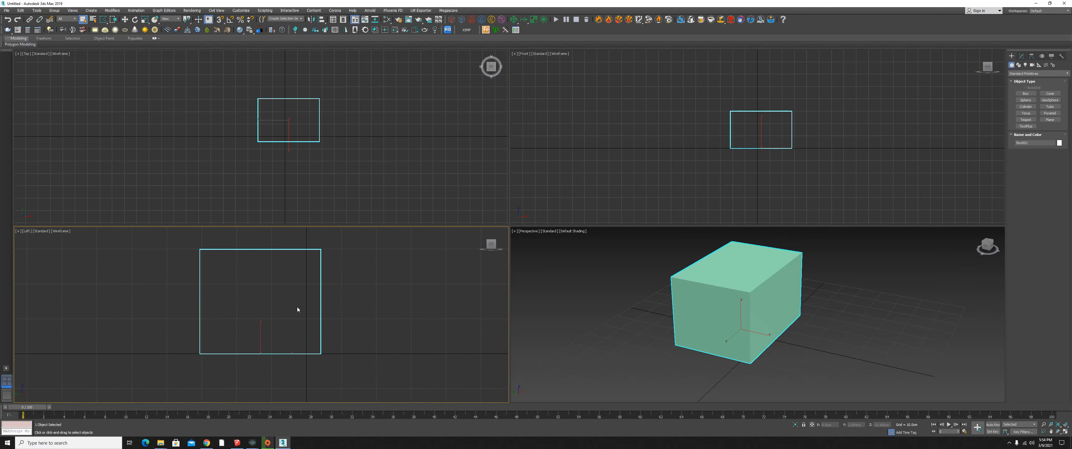
middle_drag(371, 354, 312, 331)
scroll(347, 309, down, 3)
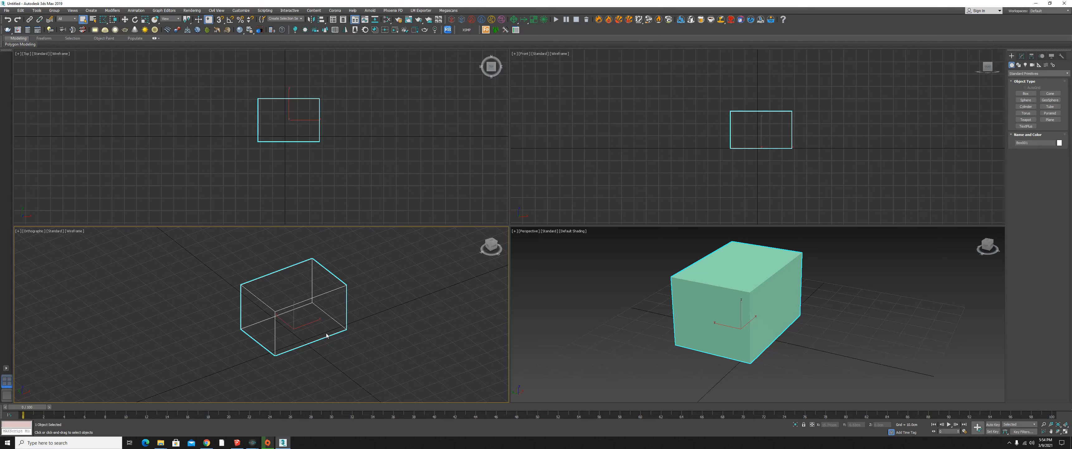
click(356, 309)
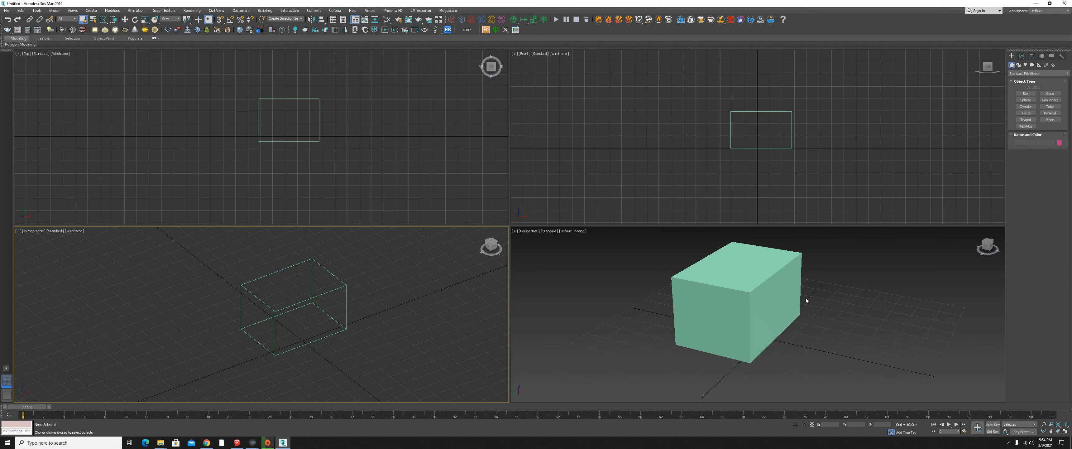
Step: Return to the single Perspective viewport layout and turn the view to face the front of the box
click(6, 368)
click(7, 394)
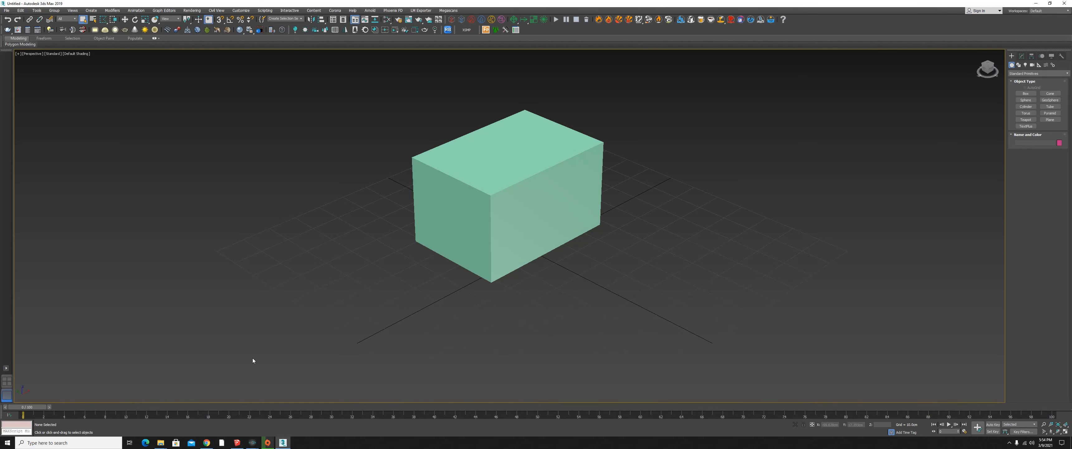
middle_drag(535, 184, 533, 216)
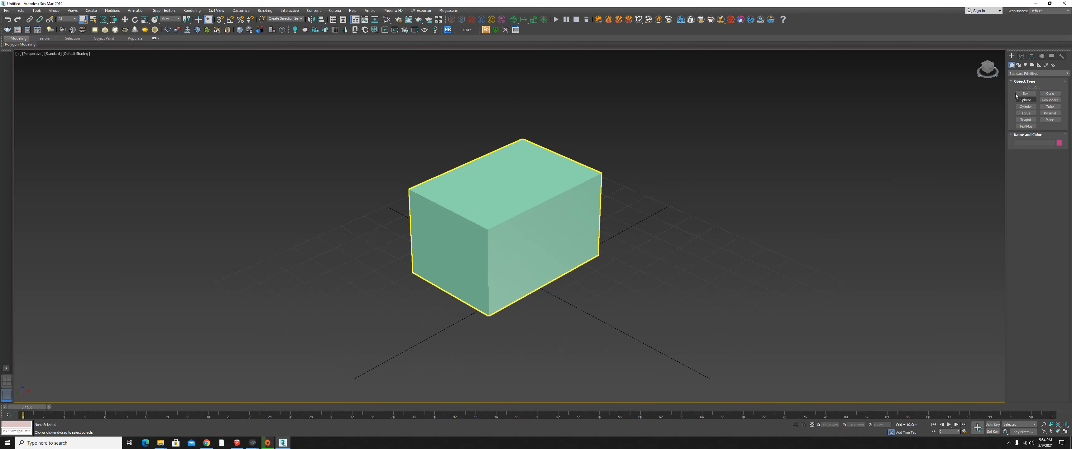
click(992, 71)
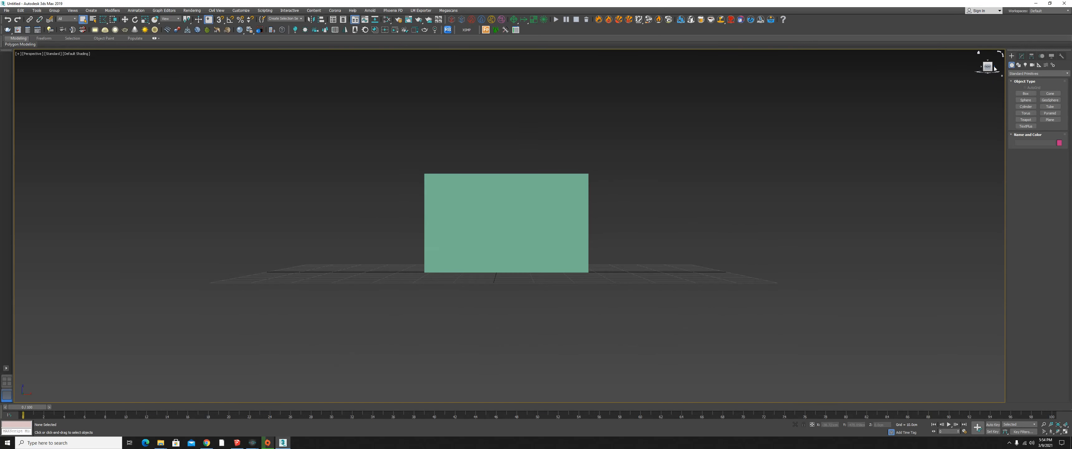
Step: View the box from its adjacent sides in turn, then restore the home view with the whole box visible
click(994, 69)
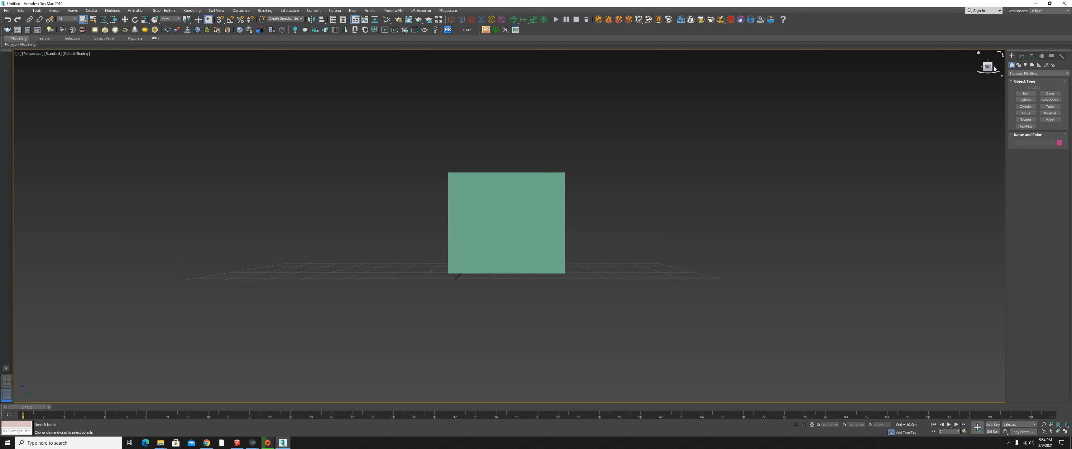
click(995, 68)
click(997, 69)
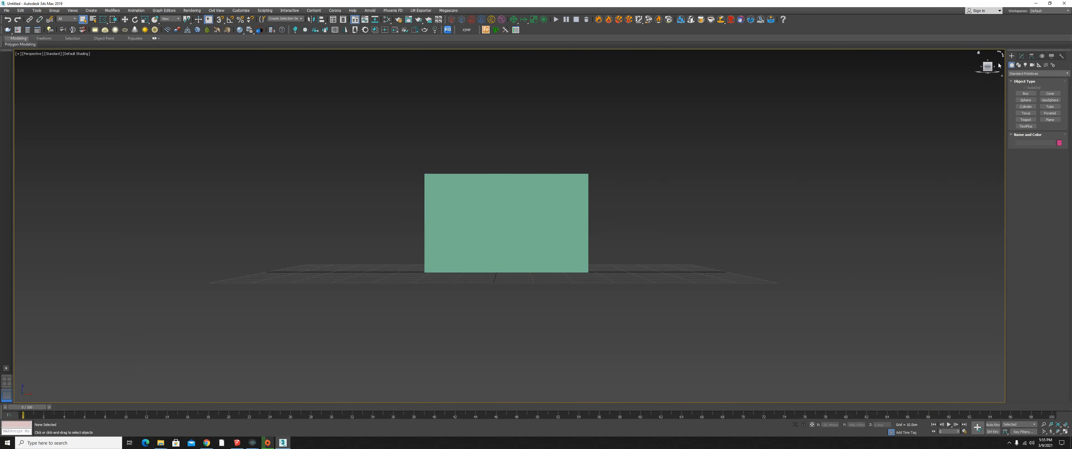
click(979, 52)
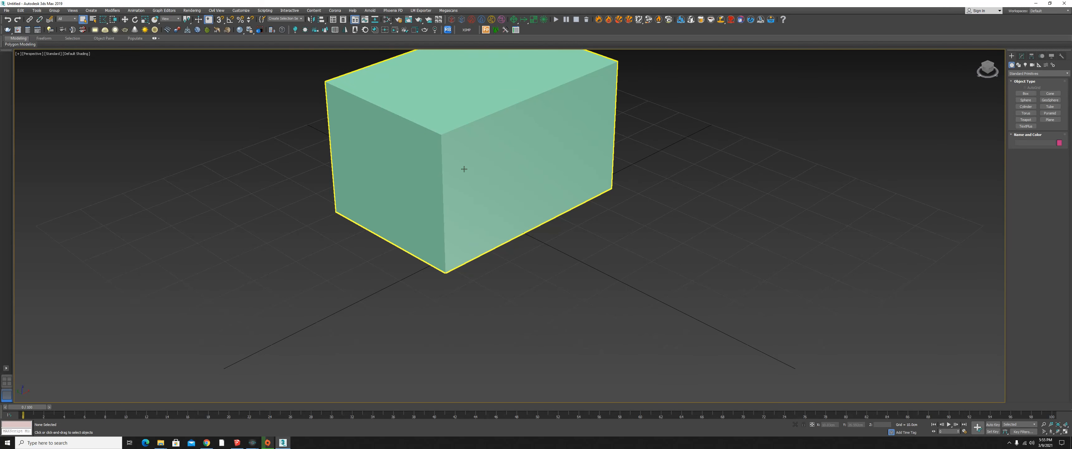
middle_drag(536, 154, 499, 235)
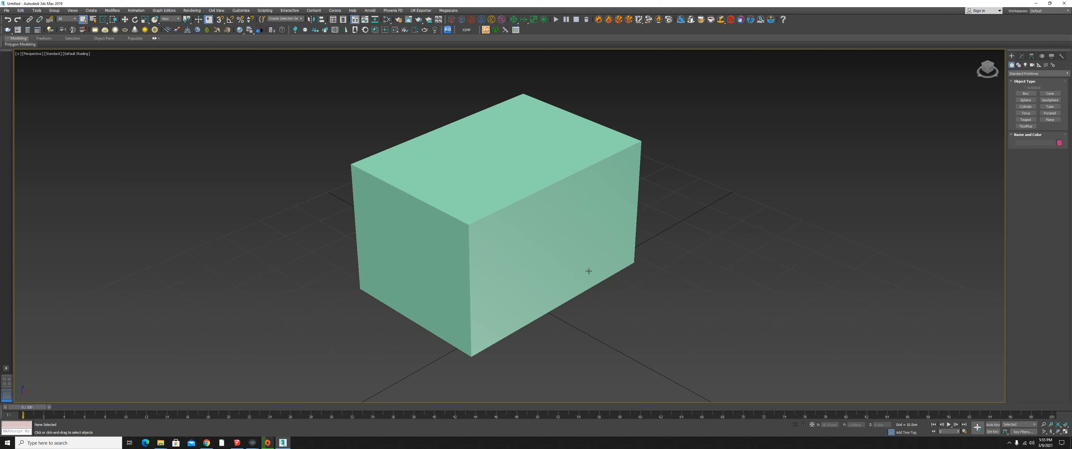
scroll(589, 271, down, 5)
Step: Select the box with the Move tool and shift it freely along its X and Y axes
click(593, 245)
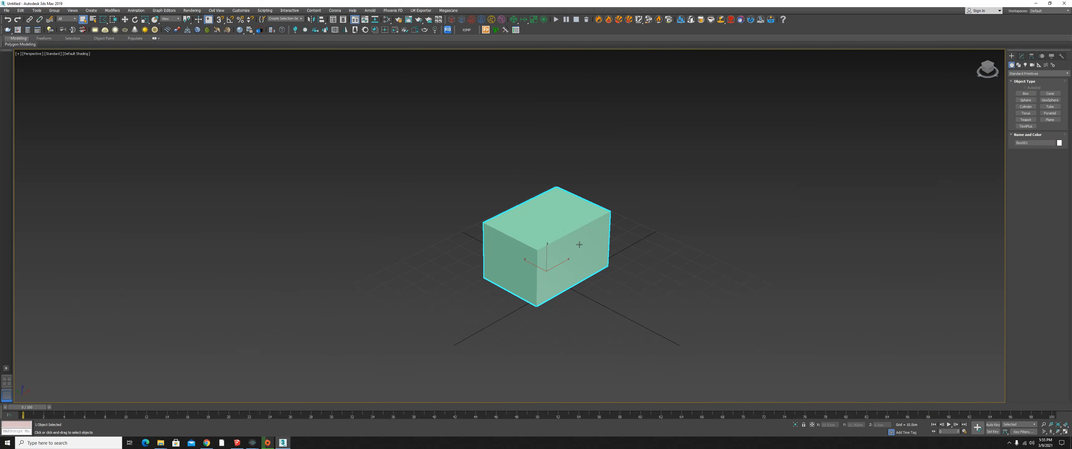
middle_drag(580, 244, 503, 244)
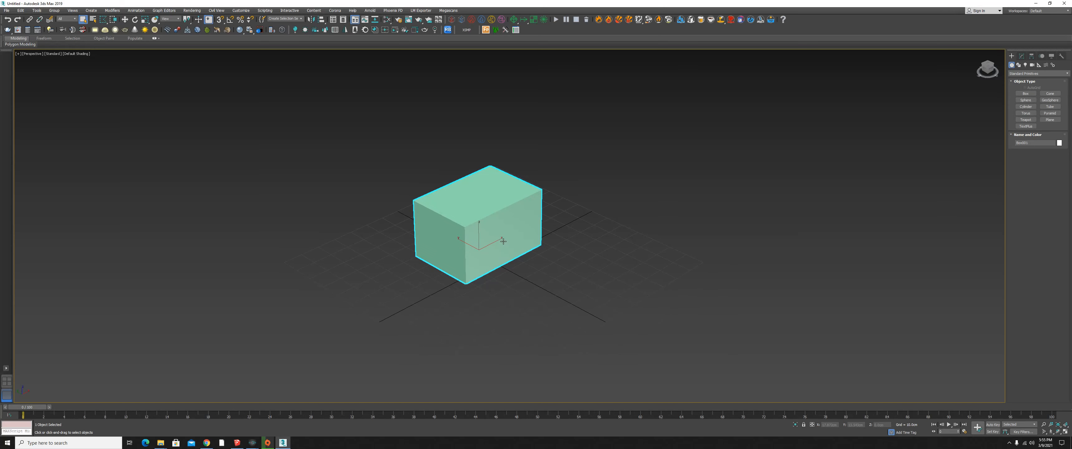
scroll(502, 233, up, 3)
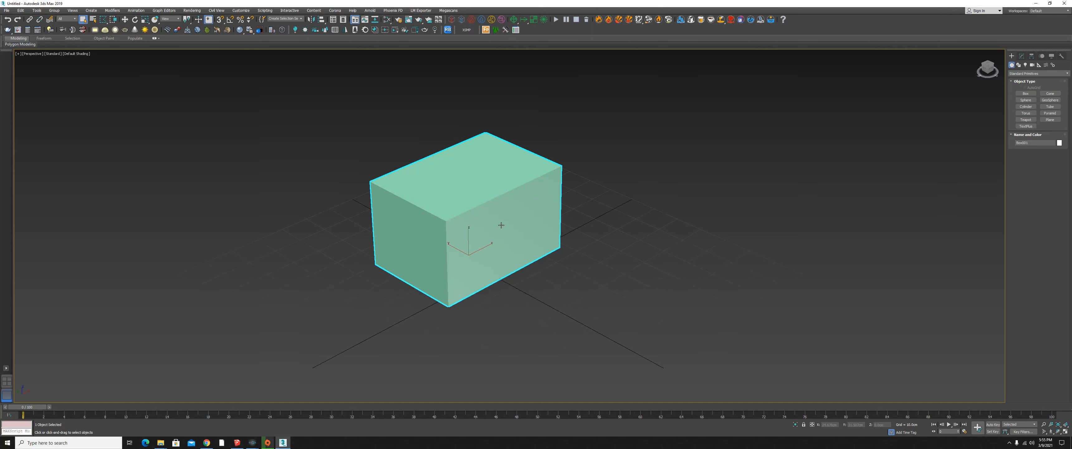
click(124, 21)
scroll(488, 262, up, 6)
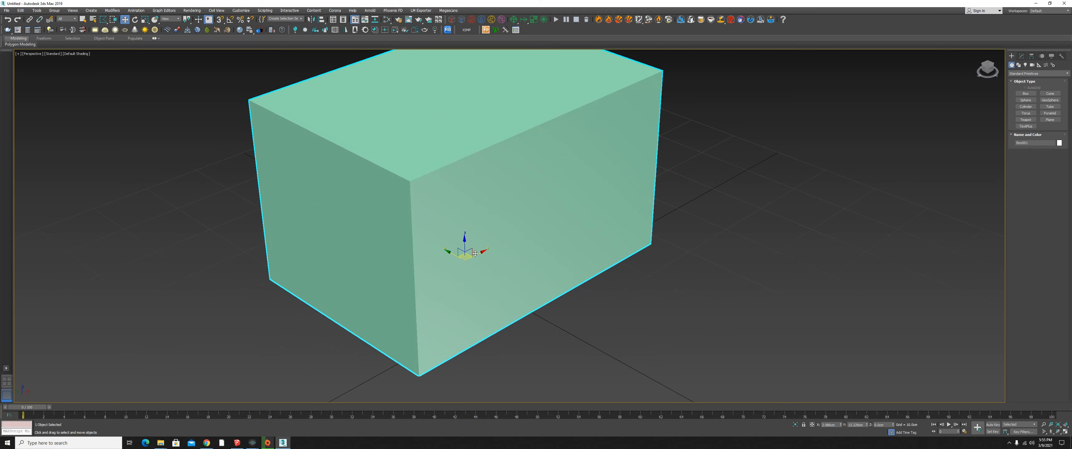
scroll(479, 264, down, 6)
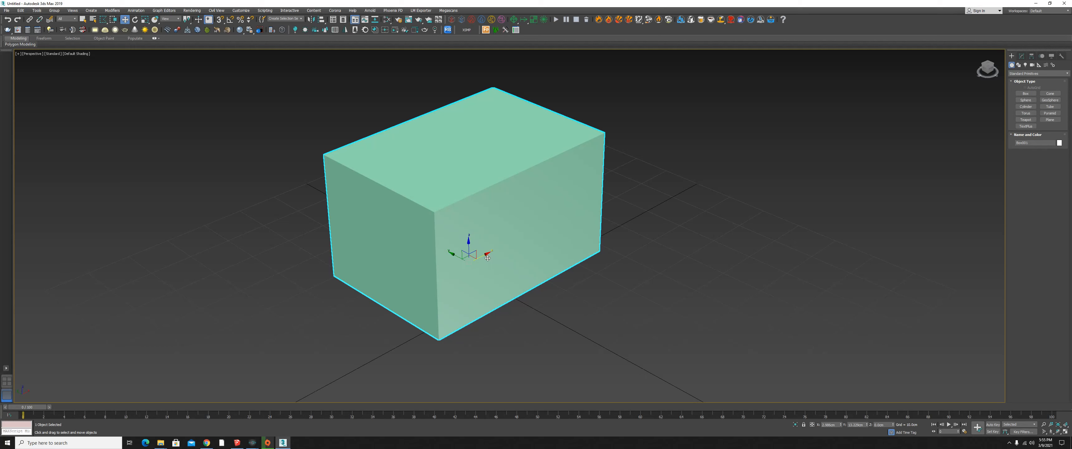
drag(488, 257, 486, 314)
drag(457, 262, 454, 319)
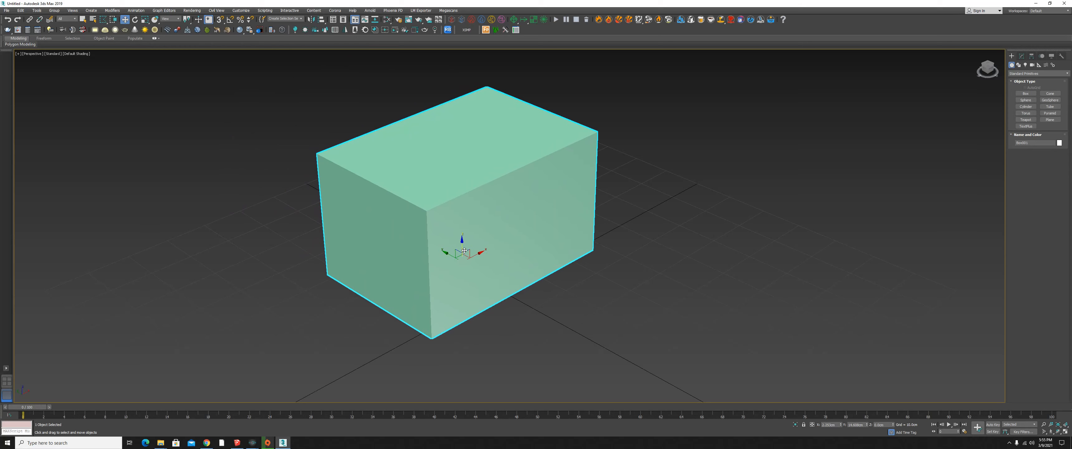
Step: Move the box freely along two axes at a time, raising it and bringing it forward, and deselect it
mouse_move(464, 250)
mouse_down()
mouse_move(464, 189)
mouse_move(483, 289)
mouse_move(476, 258)
mouse_up()
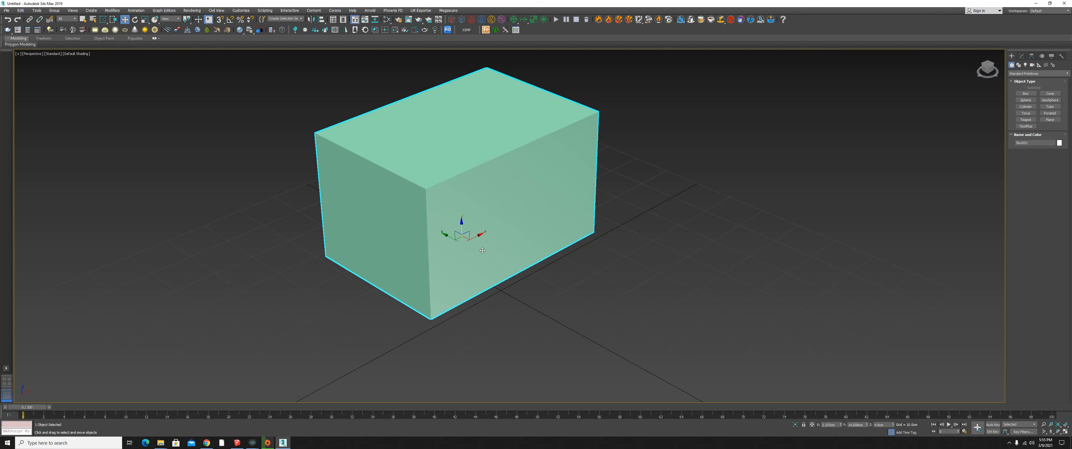
drag(467, 242, 502, 280)
click(639, 329)
click(510, 292)
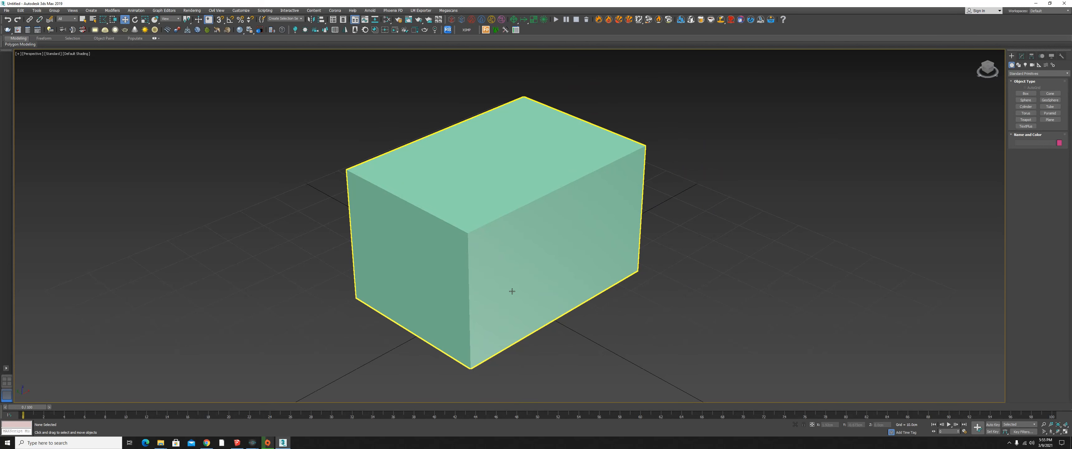
scroll(512, 291, down, 3)
click(176, 95)
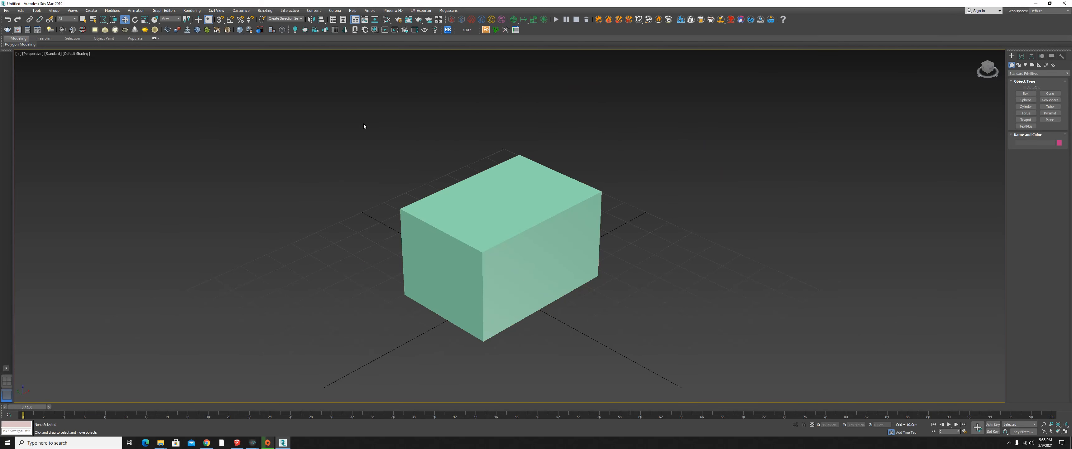
Step: Select the box with the Rotate tool and turn it freely about the vertical Z axis
click(135, 20)
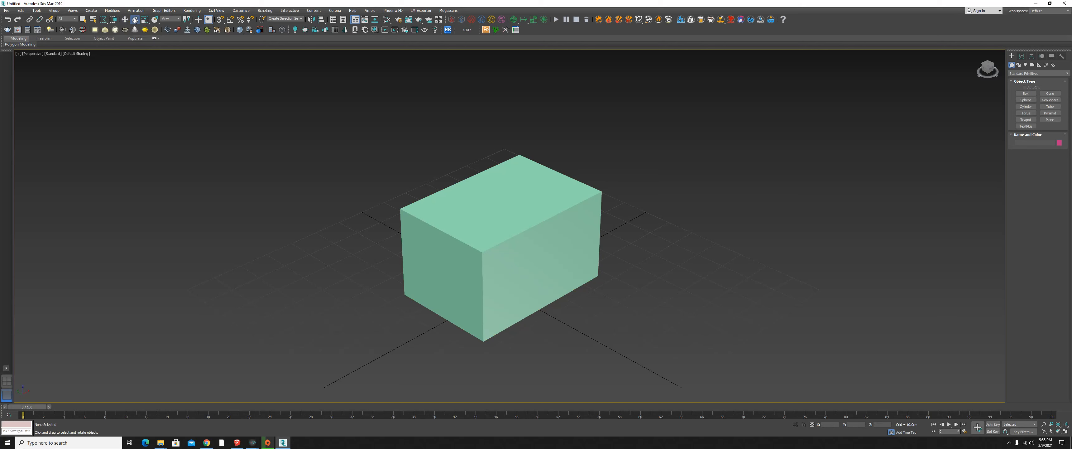
click(533, 255)
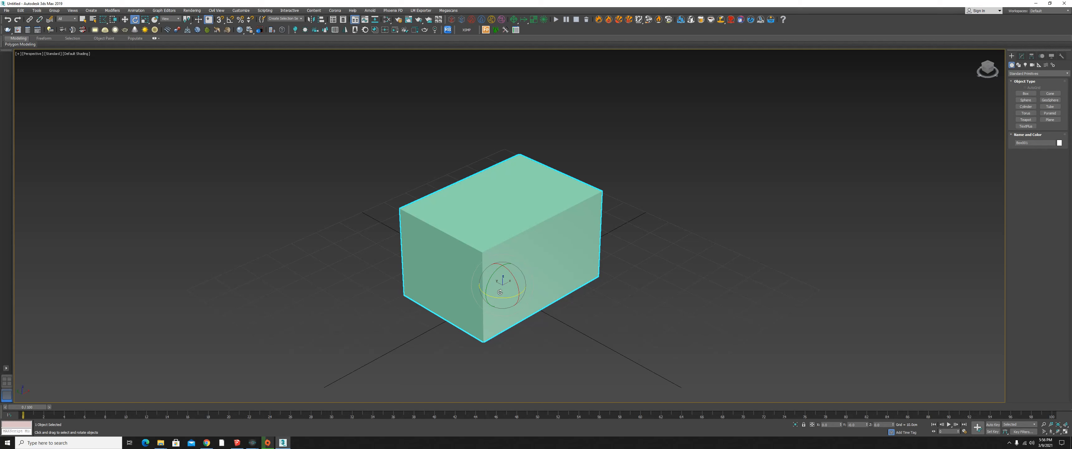
middle_drag(501, 292, 502, 248)
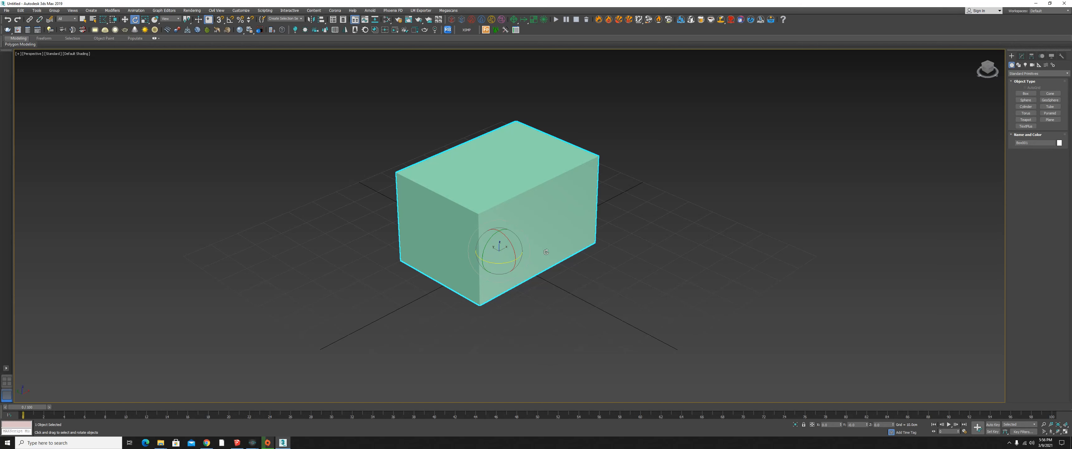
key(w)
key(e)
scroll(506, 264, down, 1)
scroll(507, 263, up, 2)
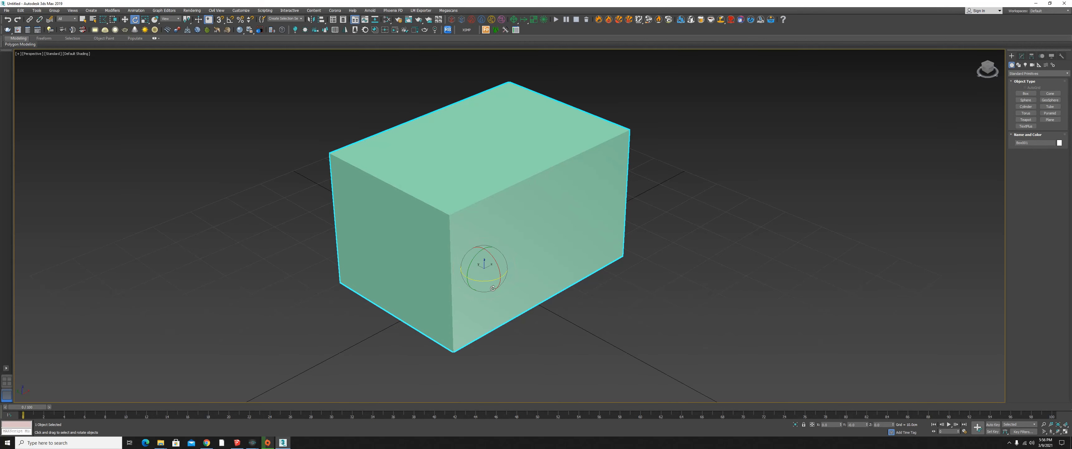
scroll(509, 263, down, 4)
scroll(509, 263, up, 2)
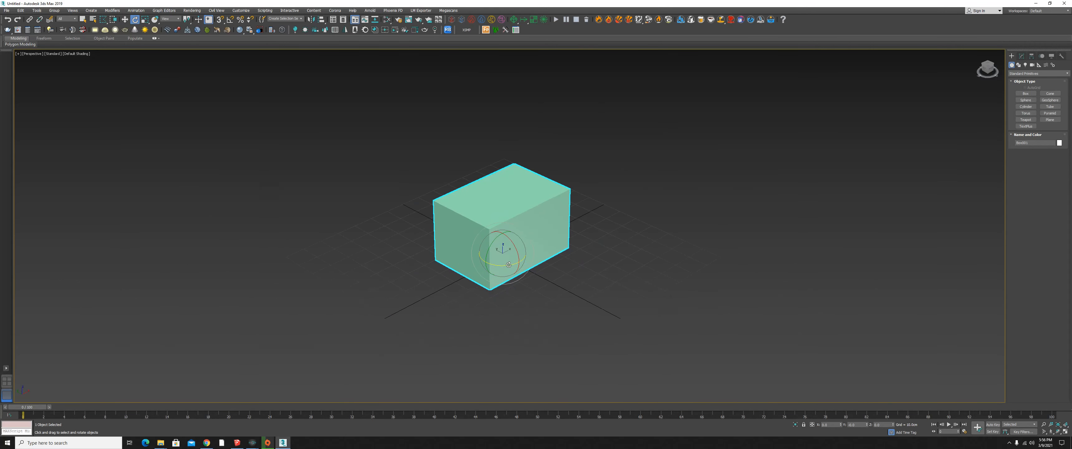
drag(499, 269, 476, 247)
drag(531, 216, 486, 238)
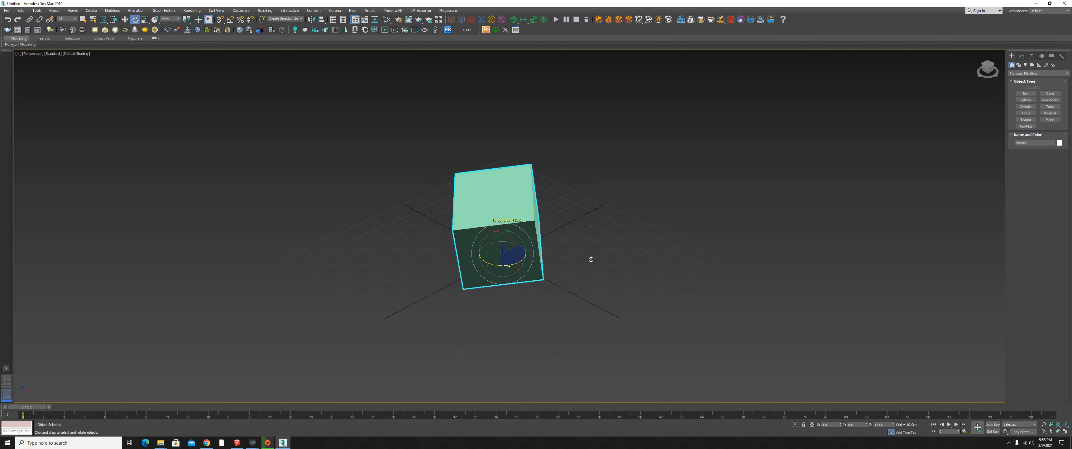
Step: Rotate the box further about the Z axis, then tilt it slightly about a horizontal axis
drag(591, 260, 591, 258)
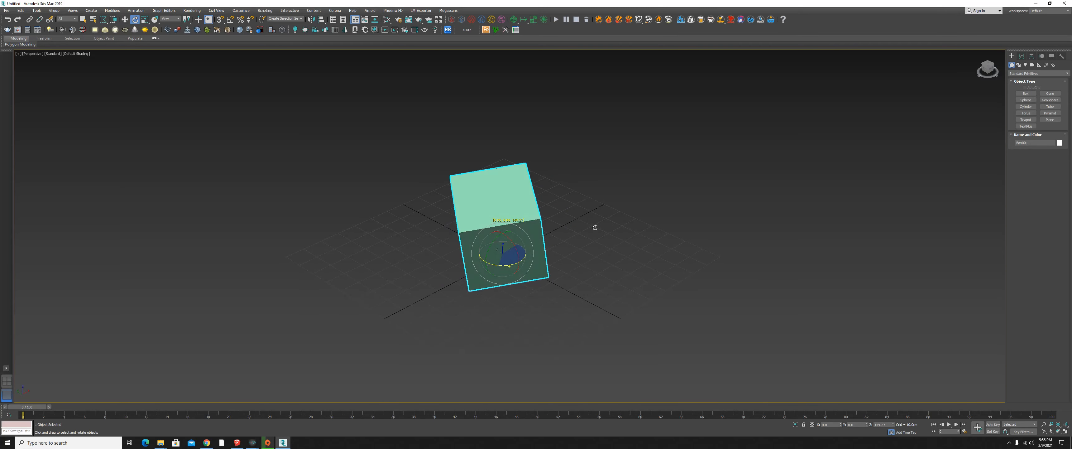
mouse_move(603, 218)
mouse_down()
mouse_move(562, 237)
mouse_move(594, 225)
mouse_up()
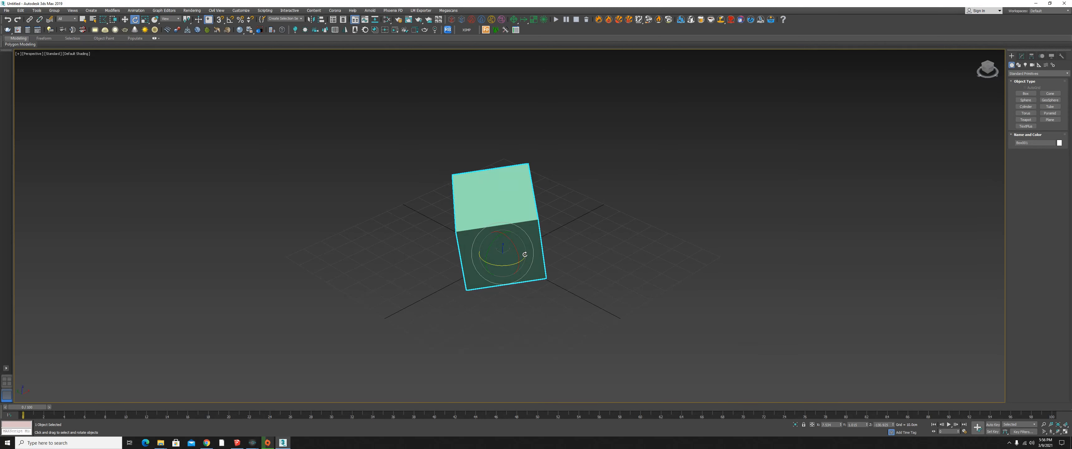
drag(526, 281, 547, 292)
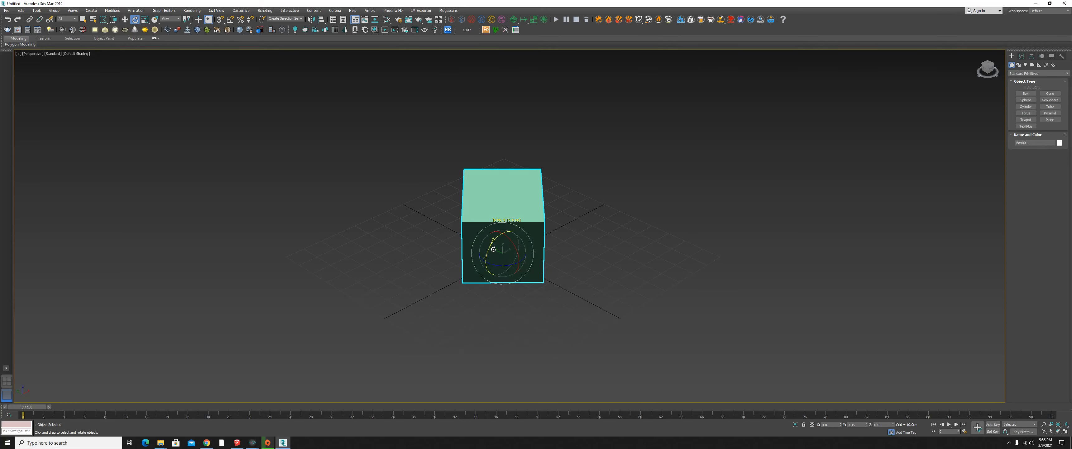
mouse_move(495, 255)
mouse_down()
mouse_move(524, 222)
mouse_move(494, 244)
mouse_up()
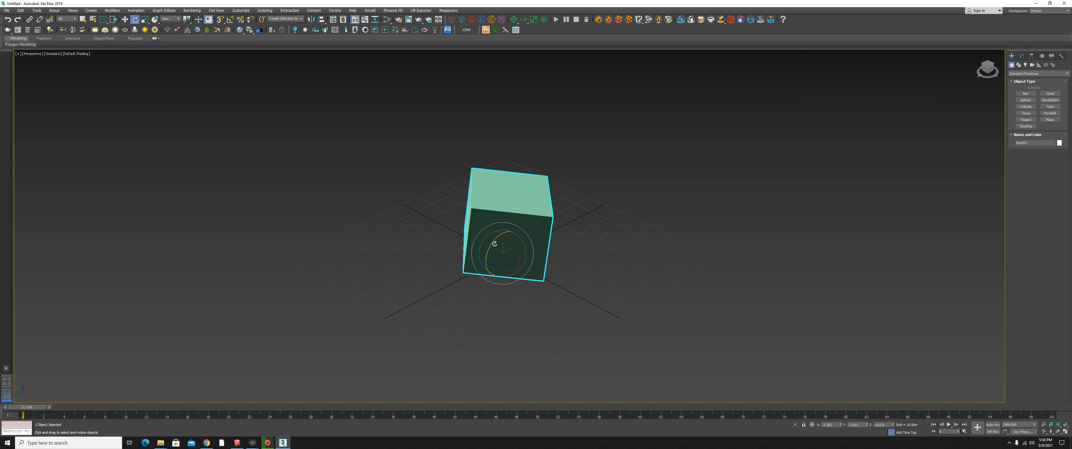
Step: Scale the box down uniformly on all three axes with the Scale tool
click(144, 20)
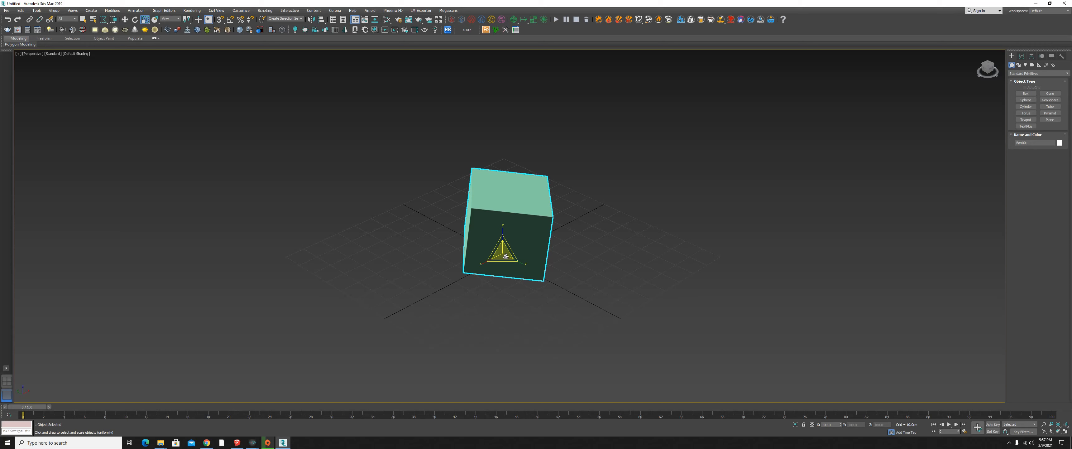
mouse_move(505, 255)
mouse_down()
mouse_move(602, 334)
mouse_move(302, 157)
mouse_move(528, 265)
mouse_move(455, 228)
mouse_move(500, 266)
mouse_up()
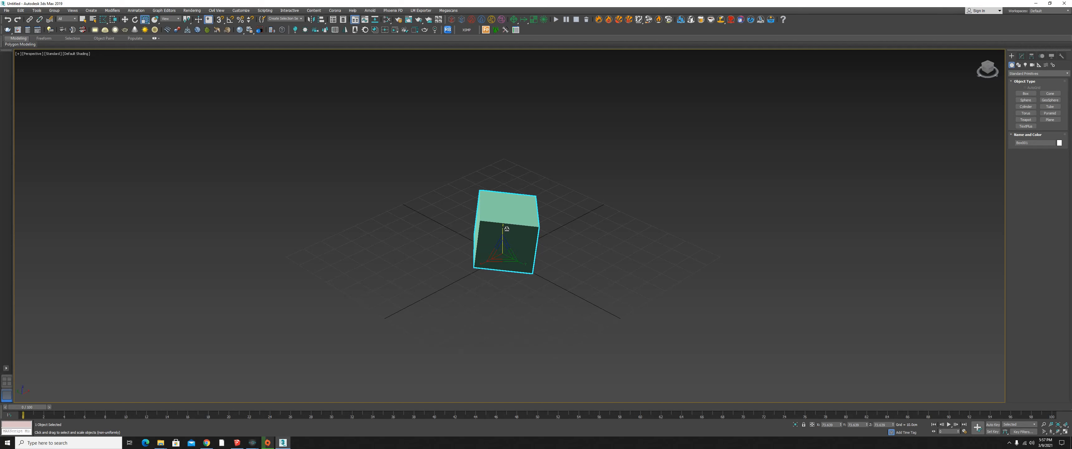
Step: Try non-uniform scaling by flattening the box along Z and stretching it along the other axes, then undo these changes
drag(507, 228, 508, 250)
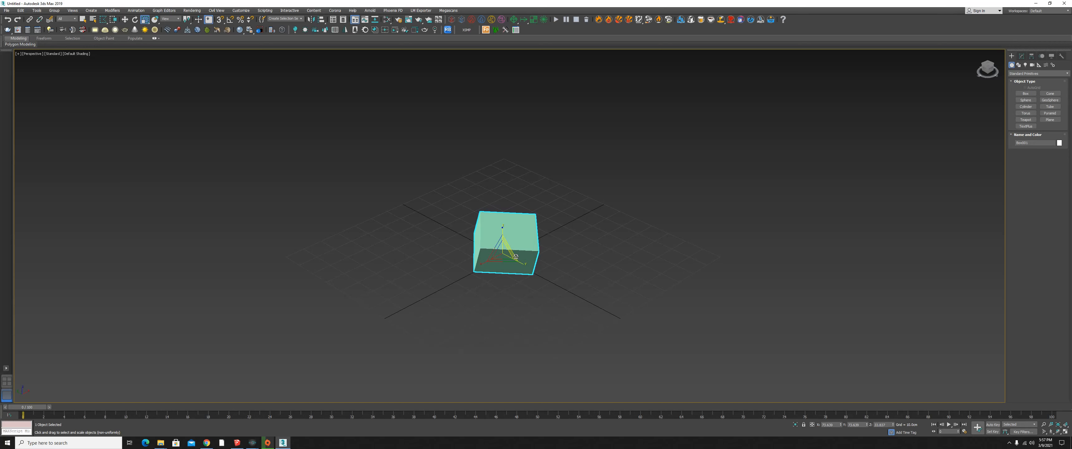
drag(531, 267, 607, 323)
key(ctrl+z)
drag(489, 260, 476, 279)
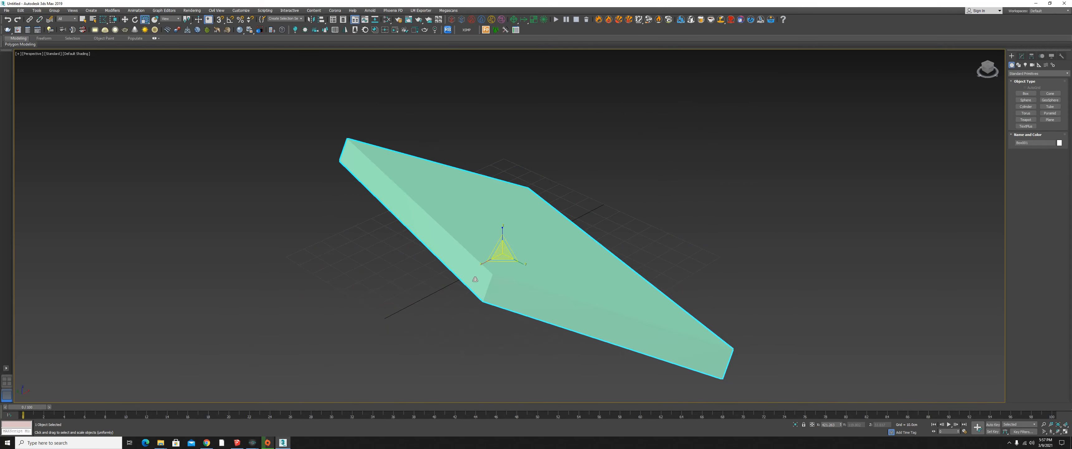
key(ctrl+z)
key(ctrl+z)
key(ctrl+z)
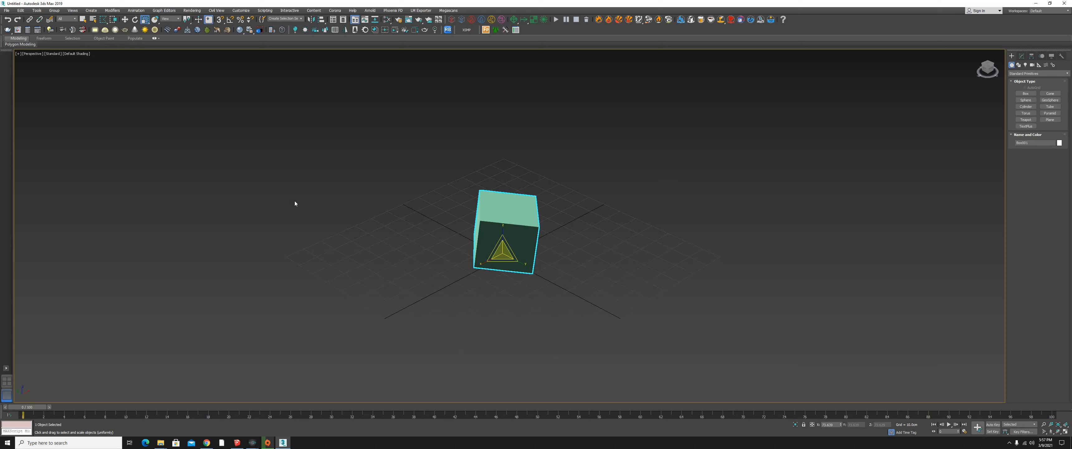
Step: Activate the Select Object tool with the box selected, and scrub the time slider forward and back to frame 0
click(82, 20)
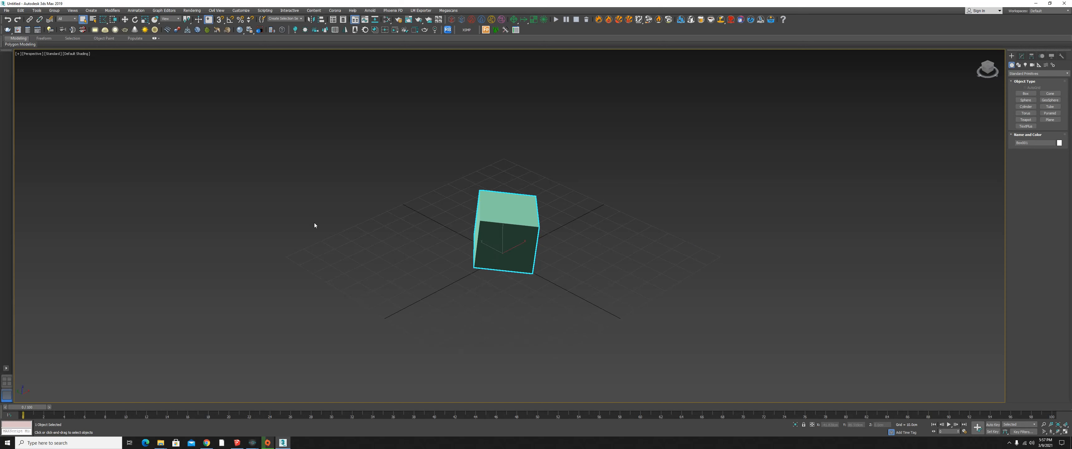
click(455, 243)
click(487, 244)
drag(34, 410, 145, 403)
drag(50, 403, 33, 406)
key(q)
Step: Compare Orthographic and Perspective projection by orbiting around the box in each, ending in the Perspective view
click(30, 54)
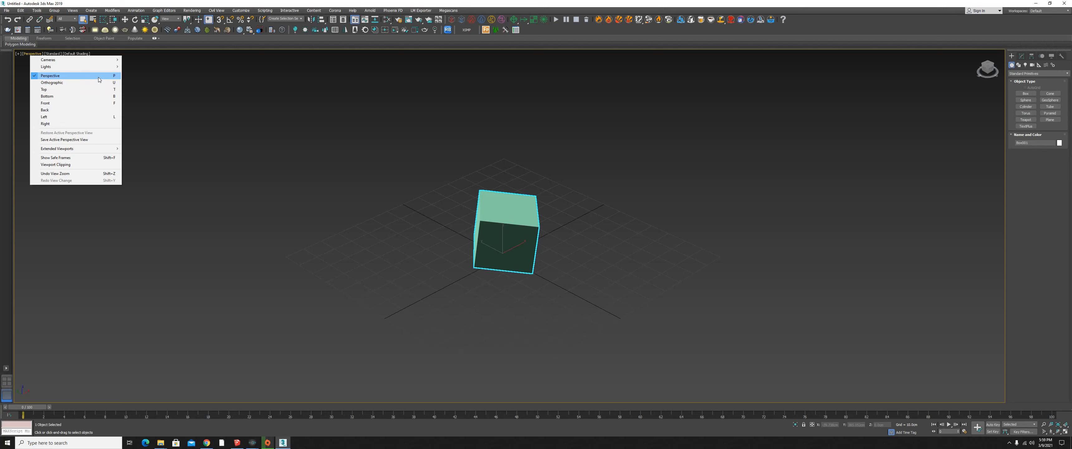
click(52, 83)
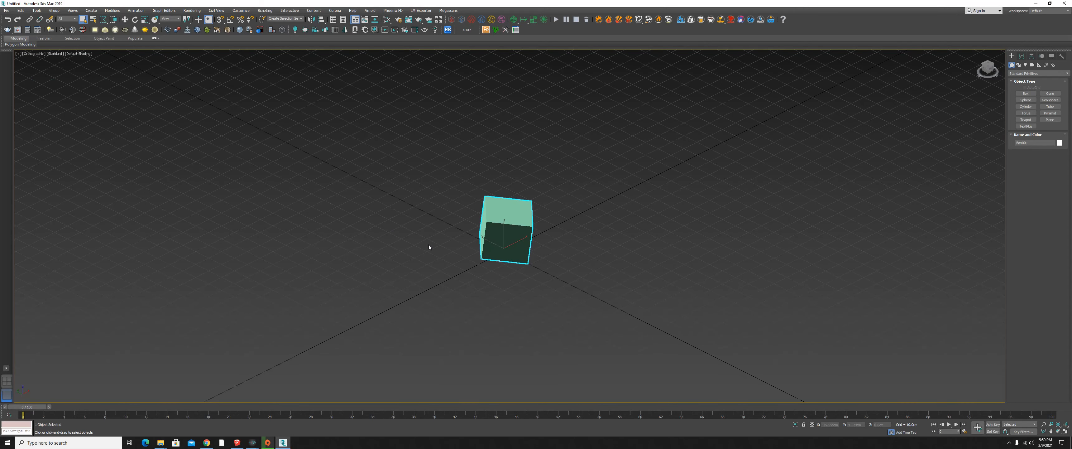
alt+middle_drag(530, 263, 433, 253)
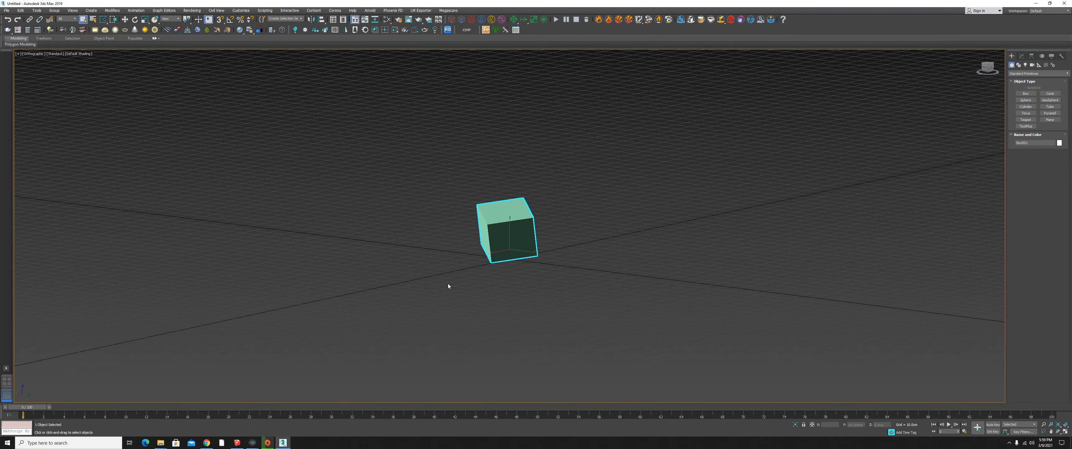
key(p)
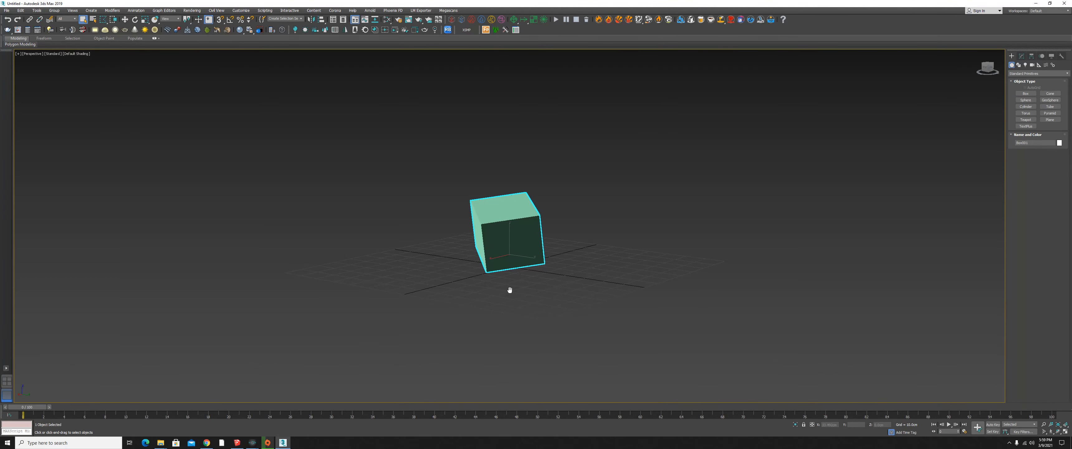
mouse_move(510, 290)
alt+middle_down()
mouse_move(467, 300)
mouse_move(508, 300)
alt+middle_up()
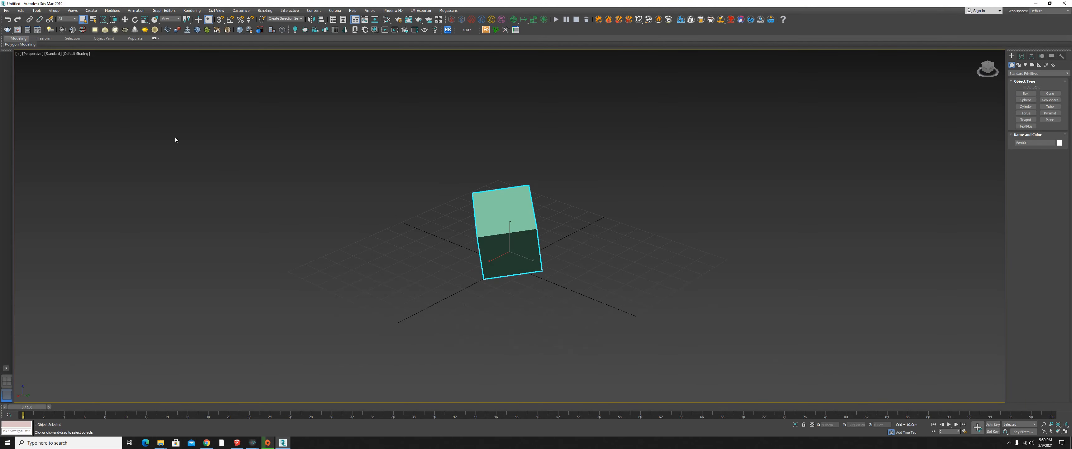
Step: Display the Perspective viewport in Wireframe Override, orbit around the box and deselect it to see its edges
click(77, 54)
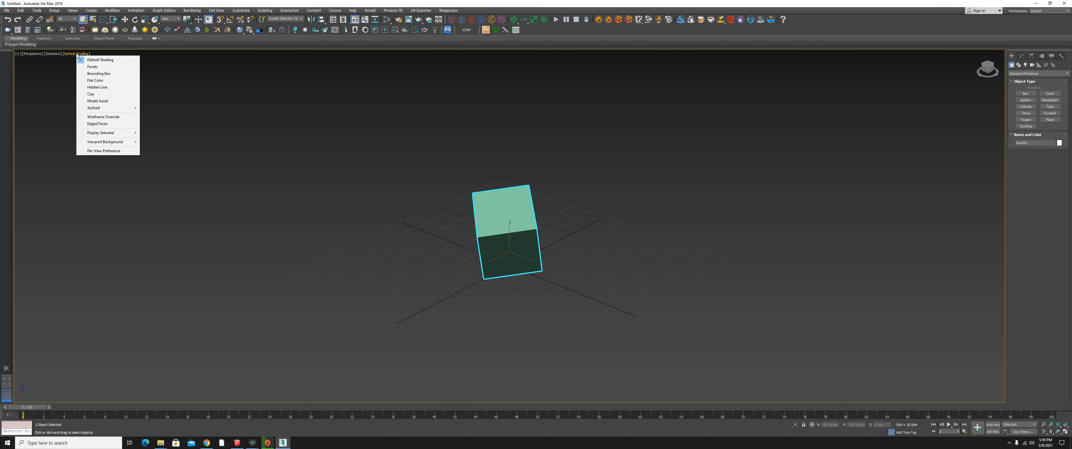
click(123, 117)
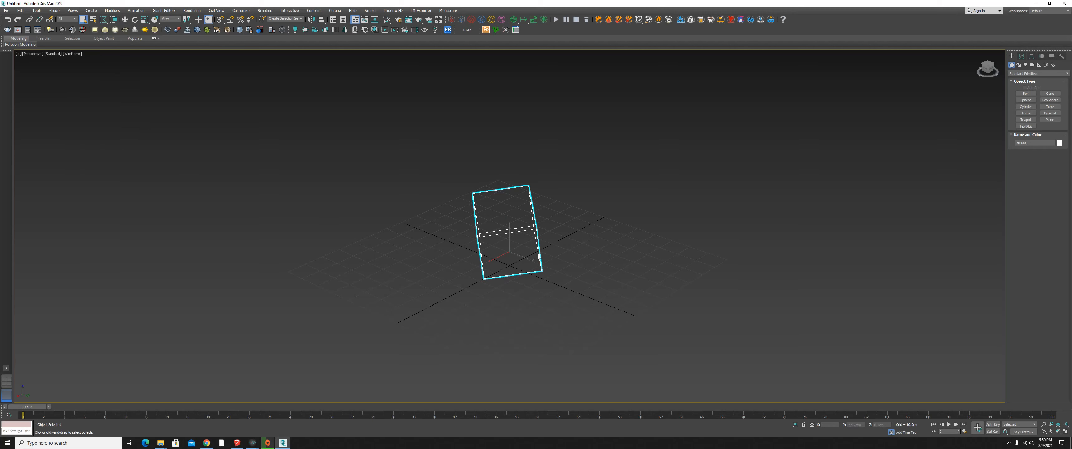
mouse_move(562, 274)
alt+middle_down()
mouse_move(526, 279)
mouse_move(523, 290)
mouse_move(545, 291)
mouse_move(567, 281)
mouse_move(490, 281)
mouse_move(453, 264)
mouse_move(416, 278)
mouse_move(469, 294)
mouse_move(569, 266)
alt+middle_up()
click(545, 301)
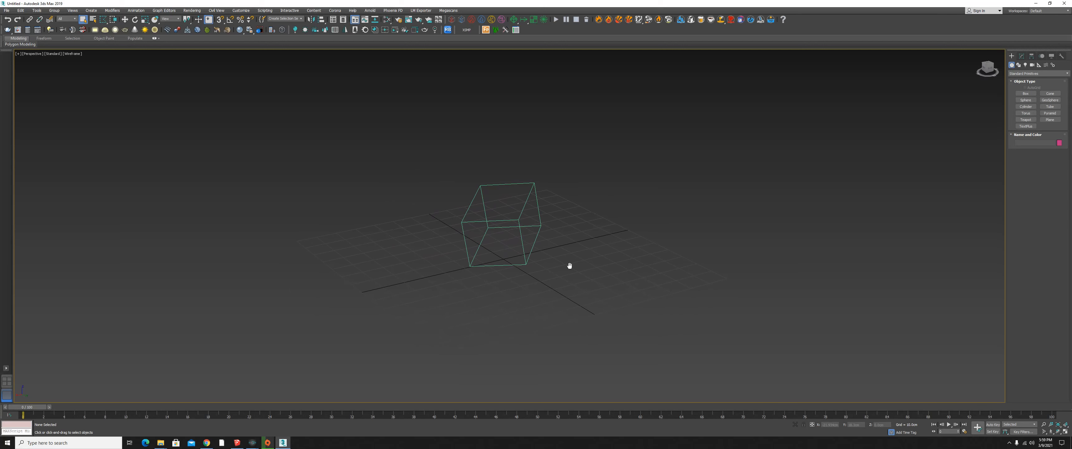
Step: Return the Perspective viewport to Default Shading and orbit around the box to examine its shaded faces from several sides
click(73, 53)
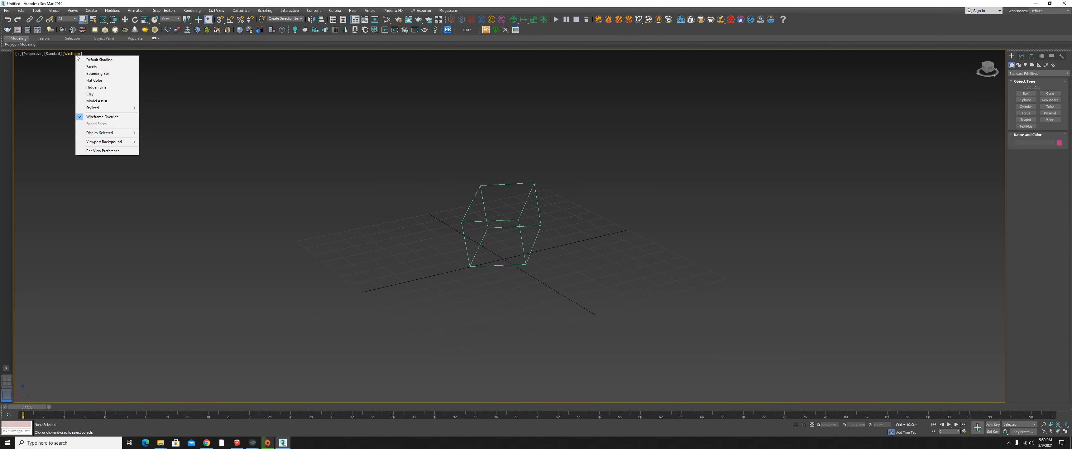
click(124, 63)
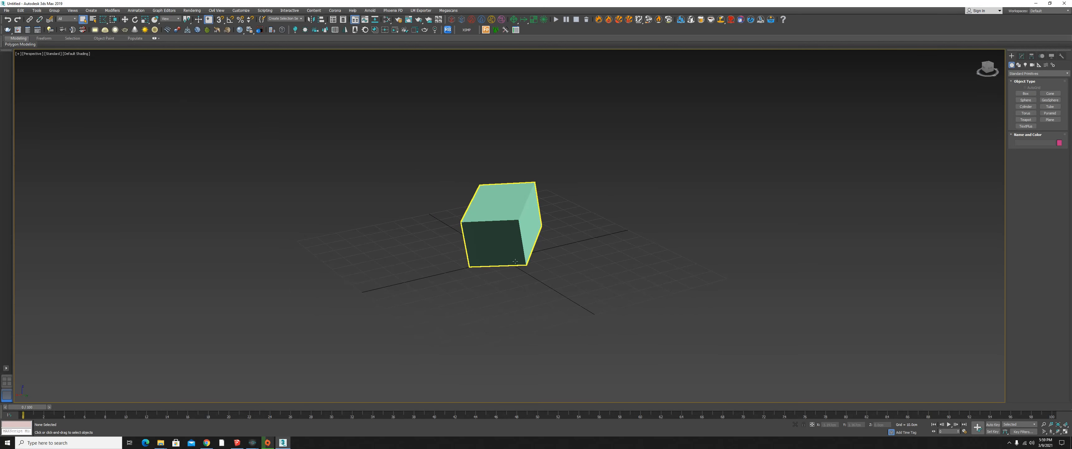
mouse_move(499, 233)
alt+middle_down()
mouse_move(512, 265)
mouse_move(423, 259)
alt+middle_up()
alt+middle_drag(435, 264, 433, 268)
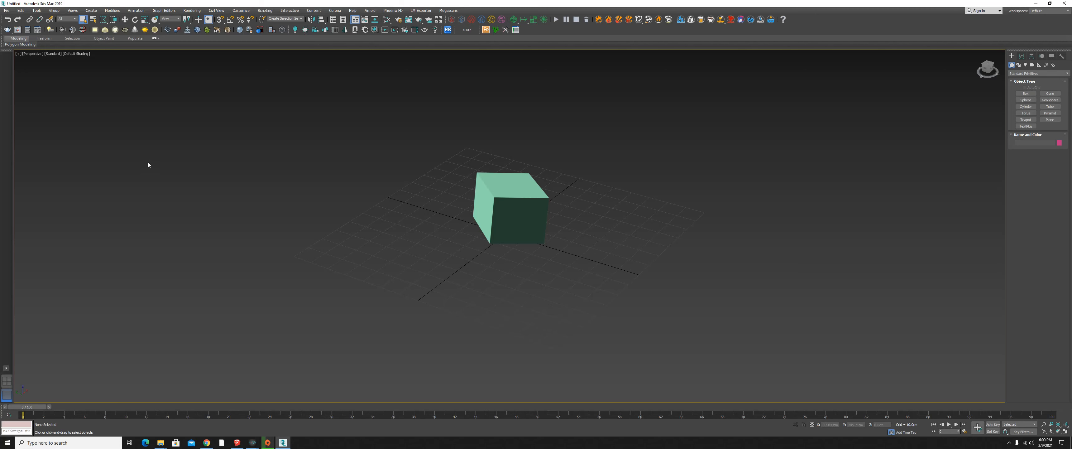
alt+middle_drag(539, 221, 458, 249)
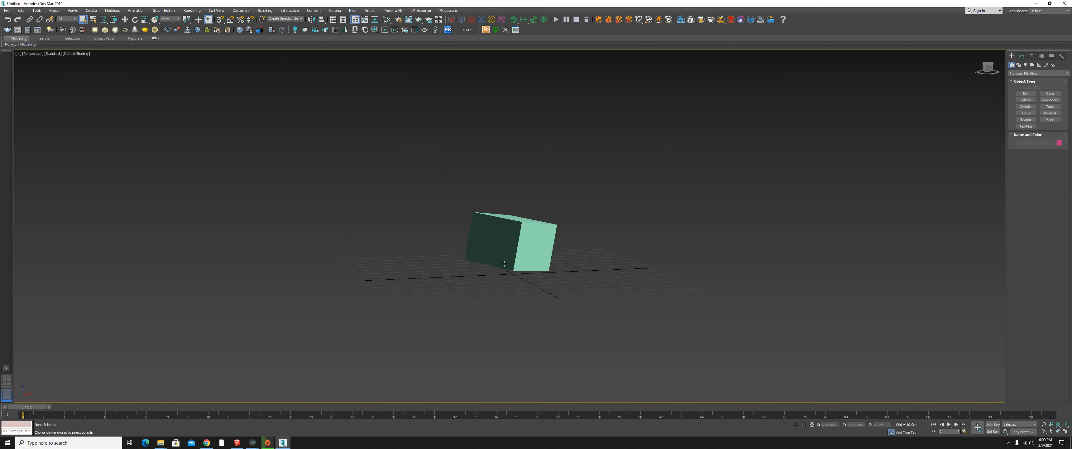